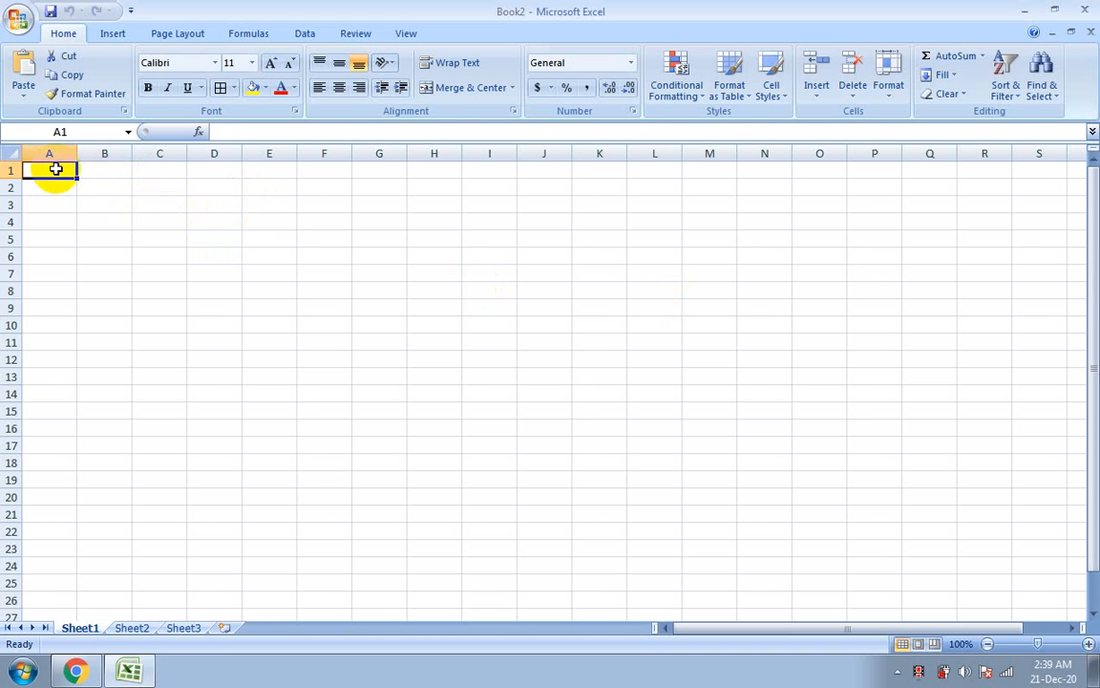
- Select a tall block of cells from A1 across columns A to D
{"action": "left_click", "coordinate": [107, 170]}
{"action": "left_click", "coordinate": [160, 170]}
{"action": "left_click", "coordinate": [212, 171]}
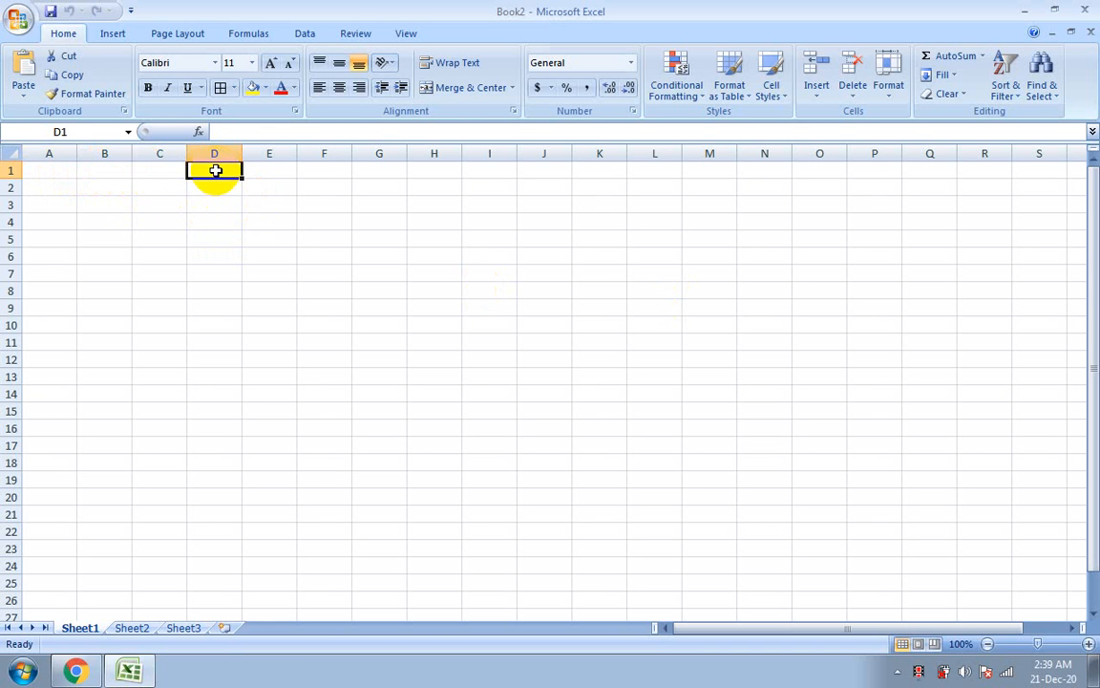
{"action": "left_click", "coordinate": [50, 172]}
{"action": "left_click_drag", "start_coordinate": [78, 175], "coordinate": [188, 528]}
{"action": "scroll", "coordinate": [176, 412], "scroll_direction": "up", "scroll_amount": 9}
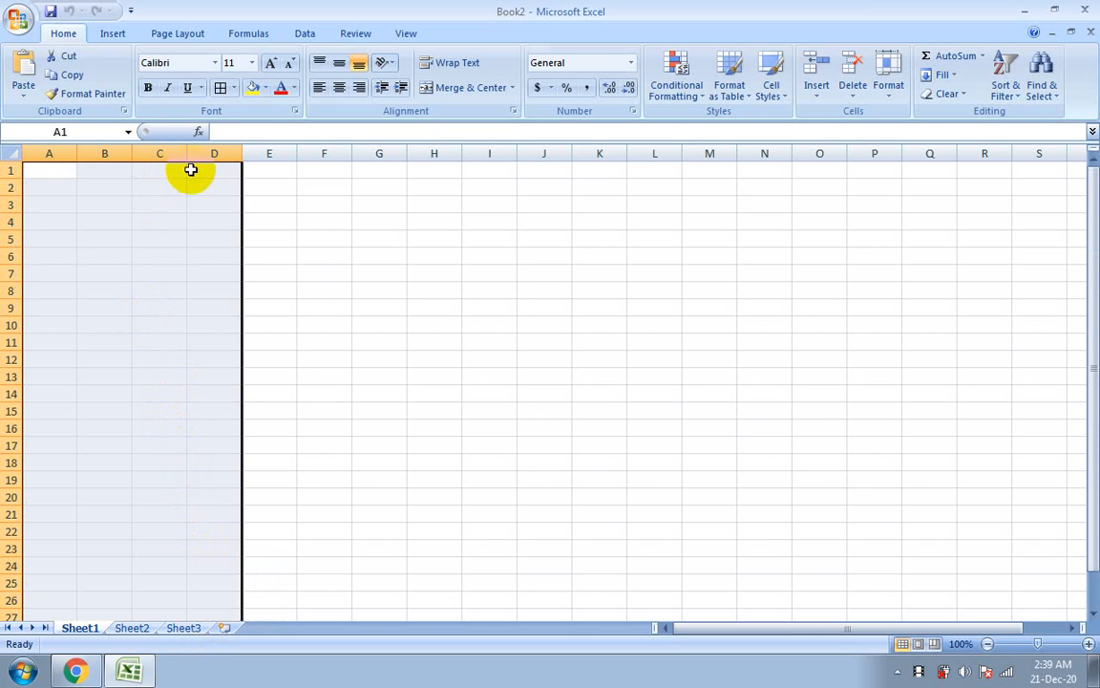
- Apply All Borders to the selected A–D cell block
{"action": "left_click", "coordinate": [236, 89]}
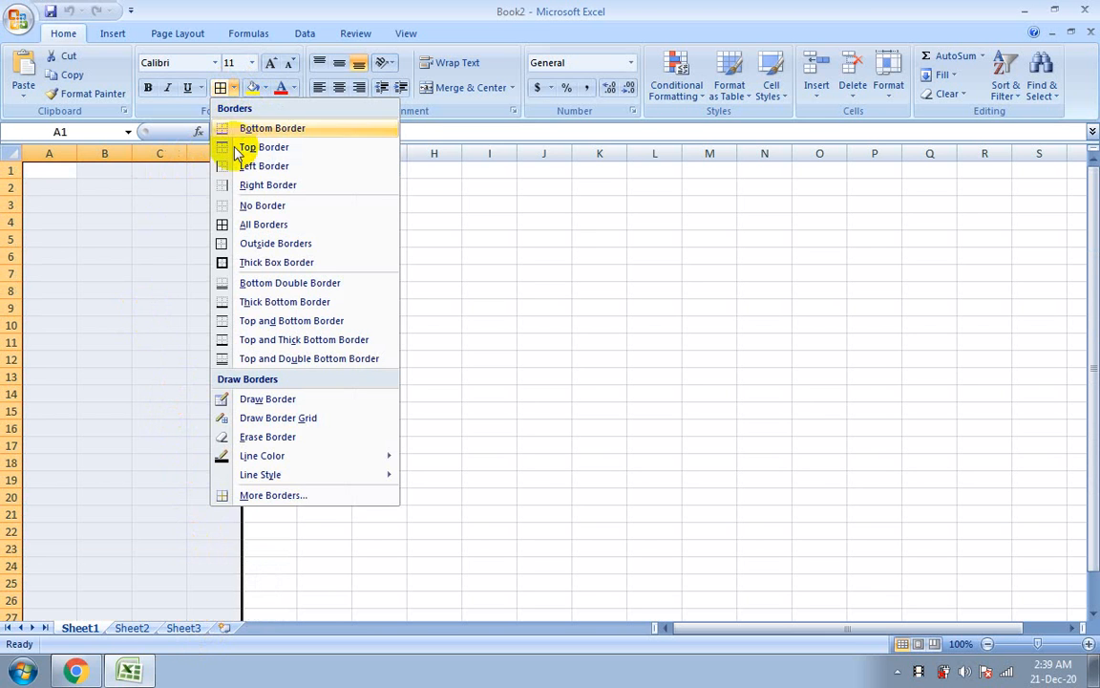
{"action": "left_click", "coordinate": [245, 227]}
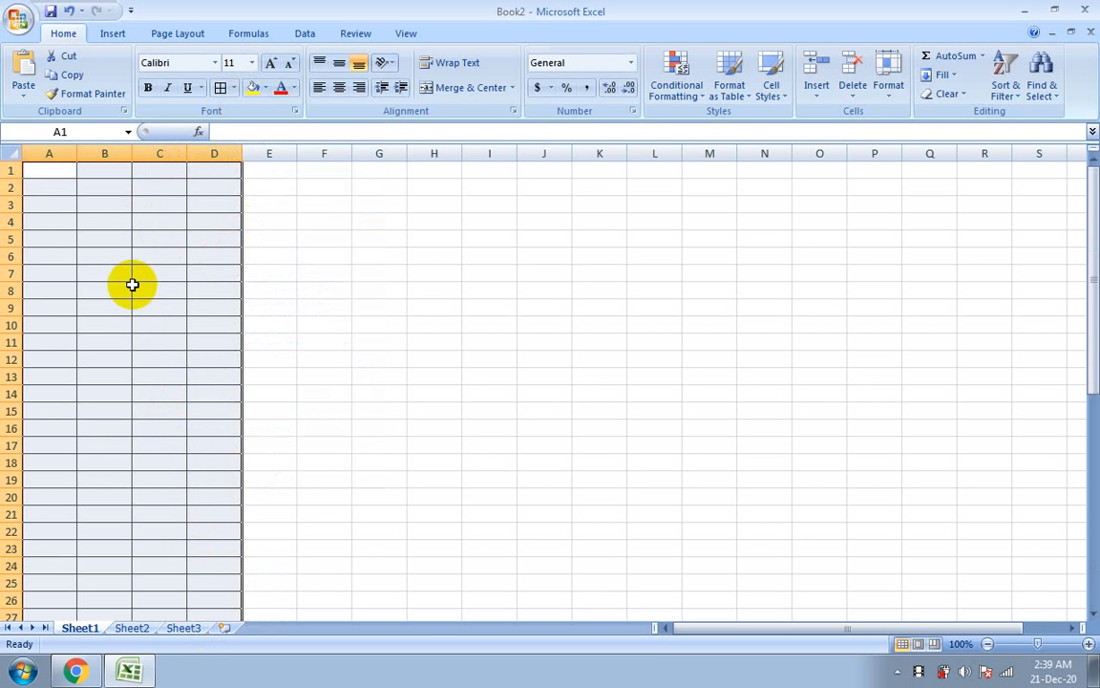
{"action": "left_click", "coordinate": [202, 274]}
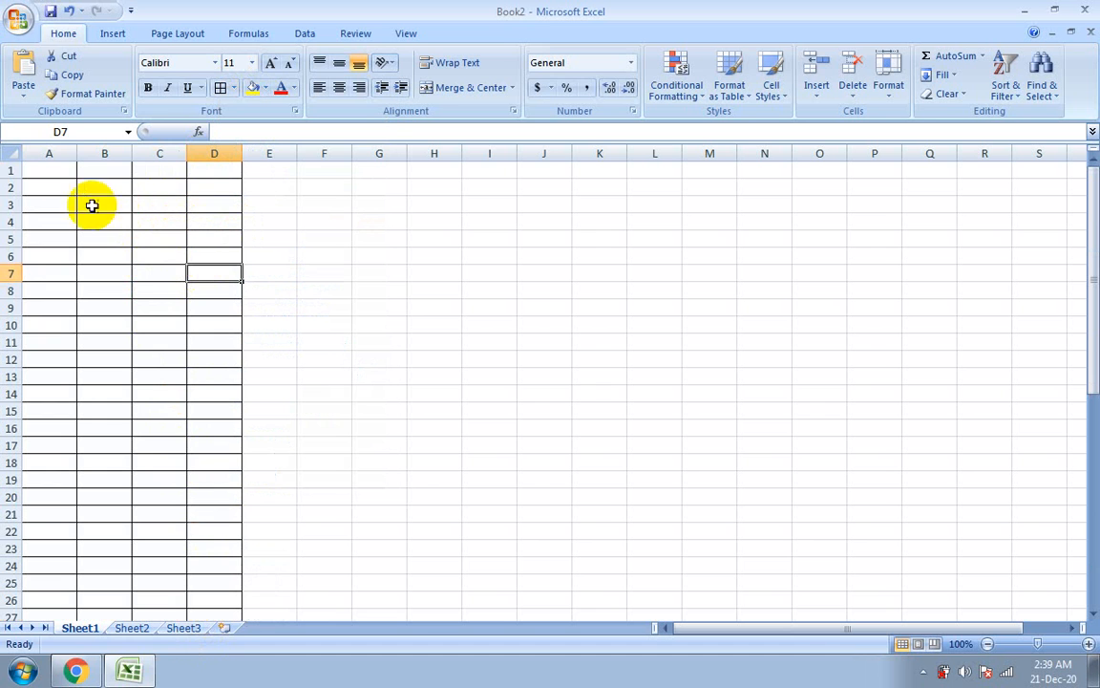
{"action": "left_click_drag", "start_coordinate": [40, 174], "coordinate": [194, 172]}
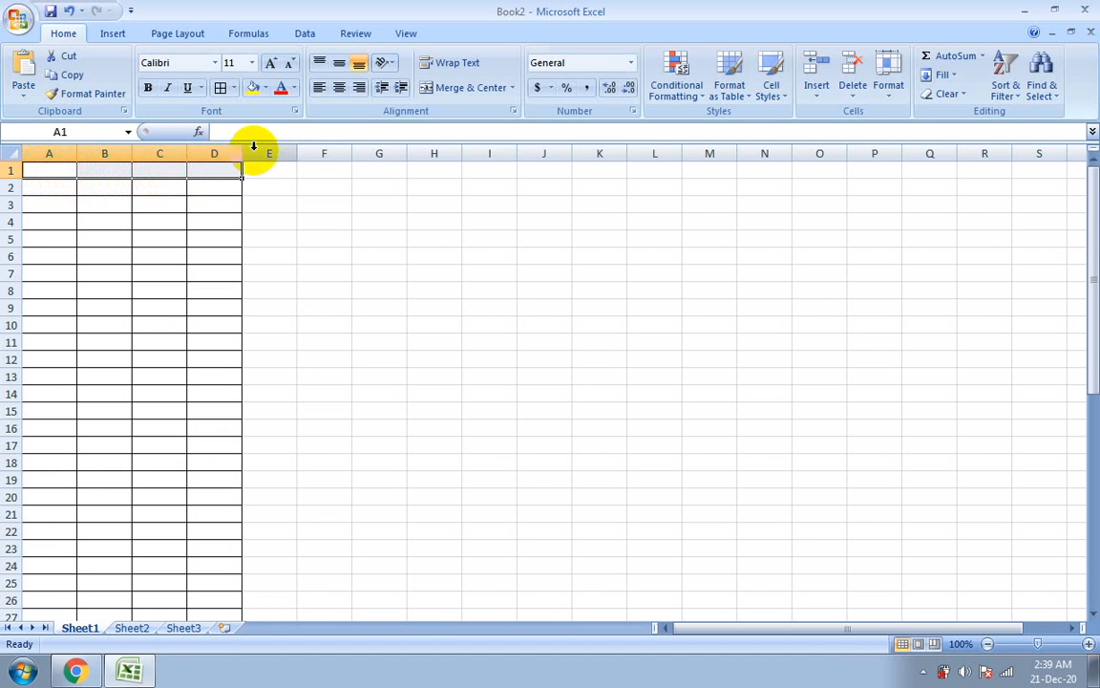
- Merge and center A1:D1 and type the One Direction profile backlinks title
{"action": "left_click", "coordinate": [449, 96]}
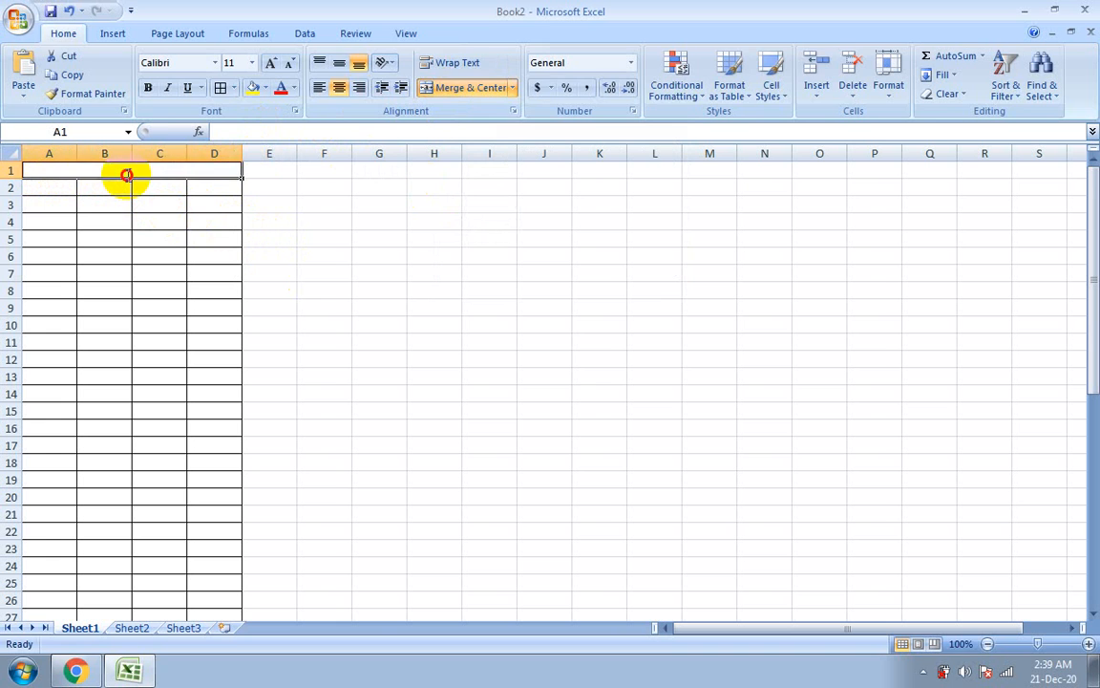
{"action": "double_click", "coordinate": [127, 175]}
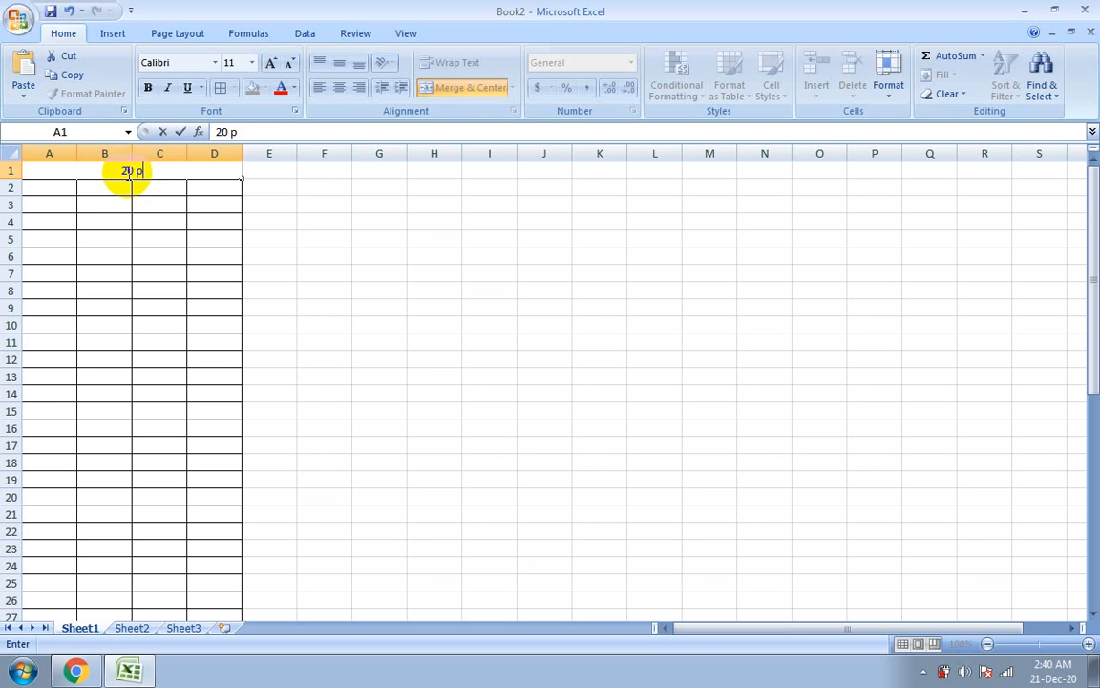
{"action": "type", "text": "le backli"}
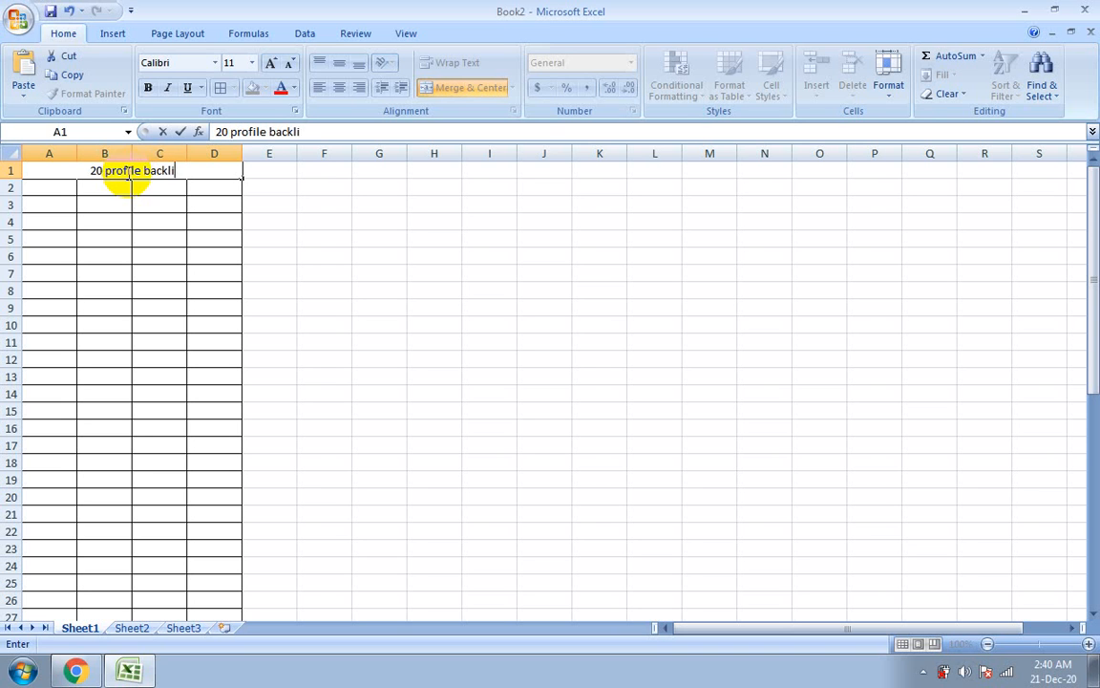
{"action": "type", "text": "nks"}
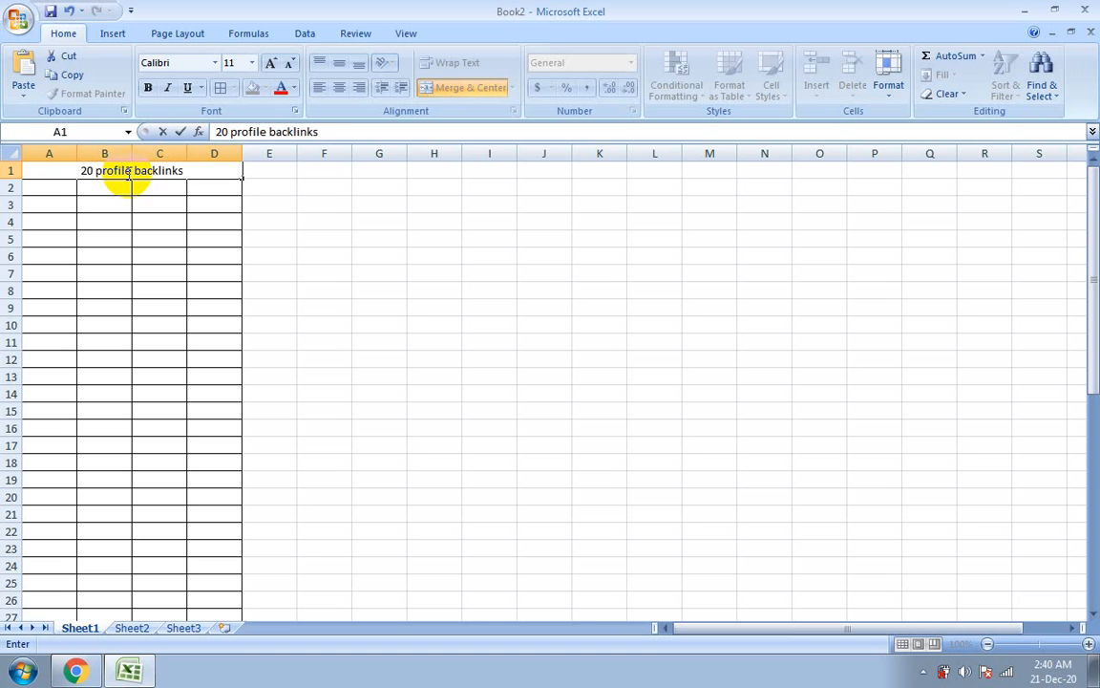
{"action": "type", "text": " for"}
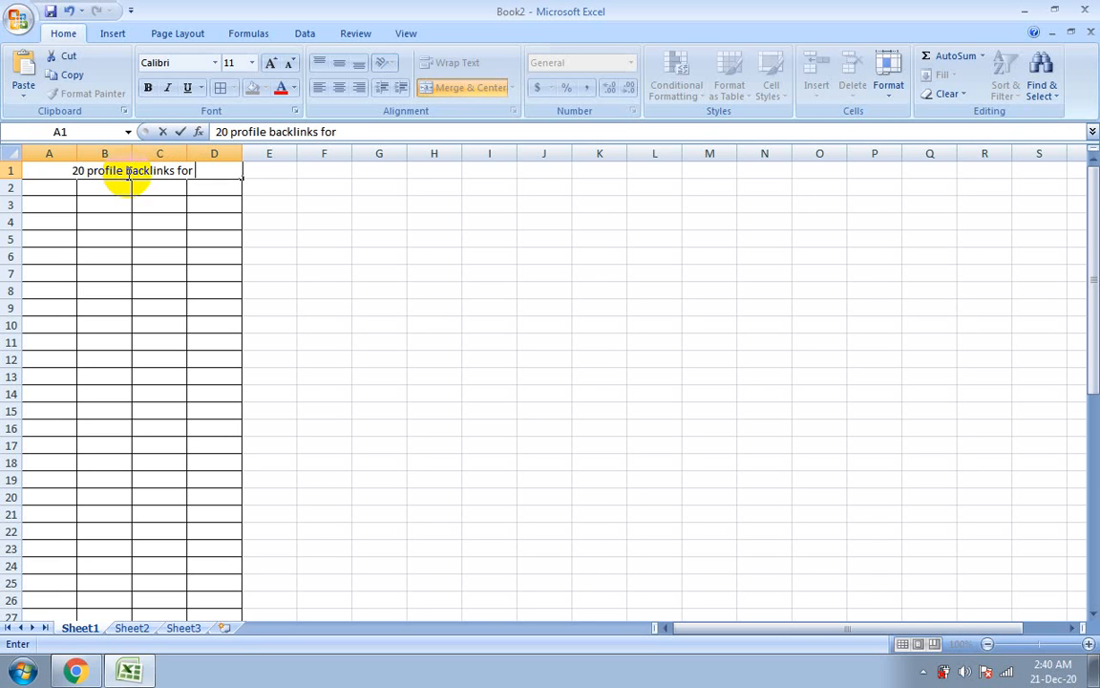
{"action": "type", "text": " One "}
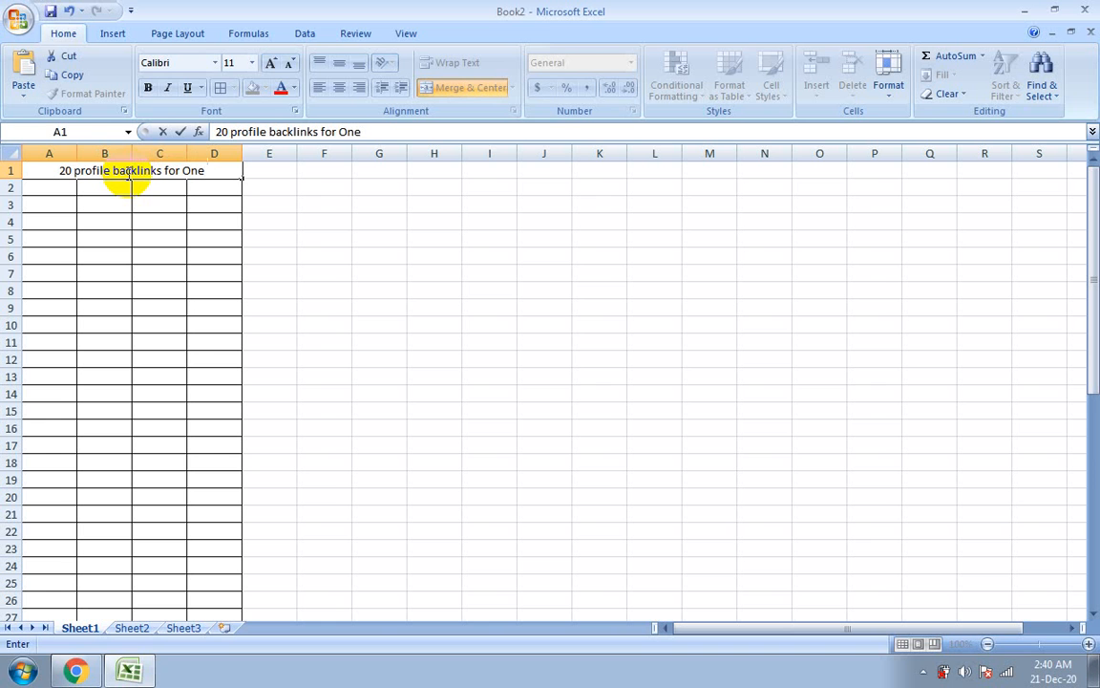
{"action": "type", "text": "Direction"}
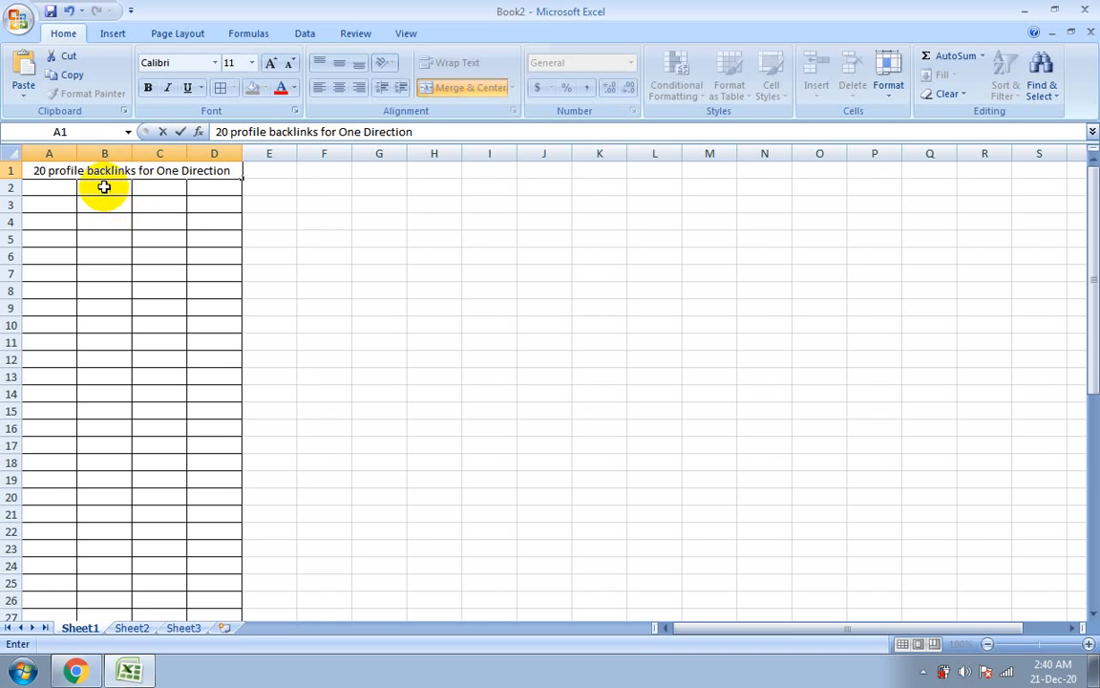
{"action": "left_click", "coordinate": [87, 185]}
- Capitalize 'Profile' and 'Backlinks' in the title text
{"action": "double_click", "coordinate": [52, 170]}
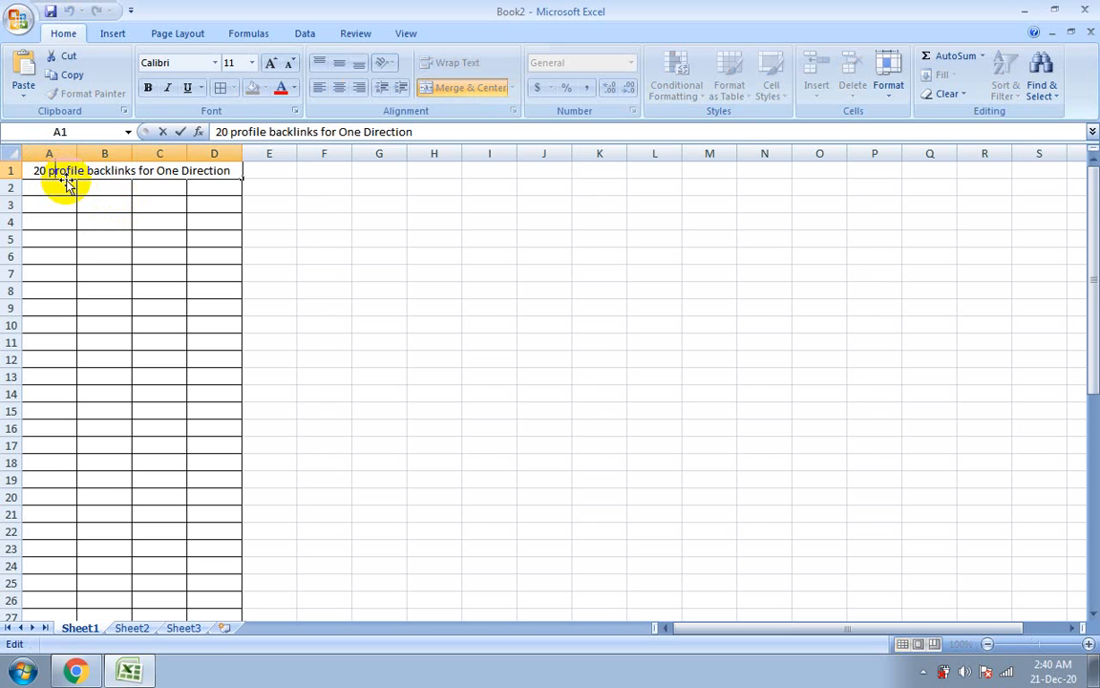
{"action": "key", "text": "BackSpace"}
{"action": "type", "text": "P"}
{"action": "left_click", "coordinate": [96, 170]}
{"action": "key", "text": "BackSpace"}
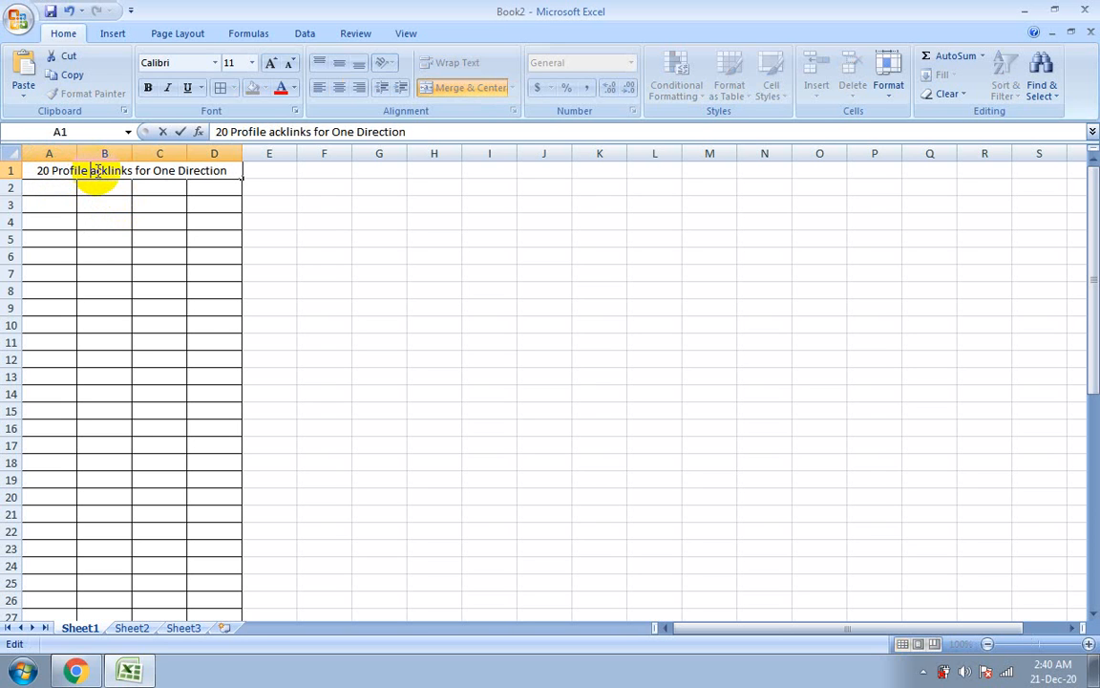
{"action": "type", "text": "B"}
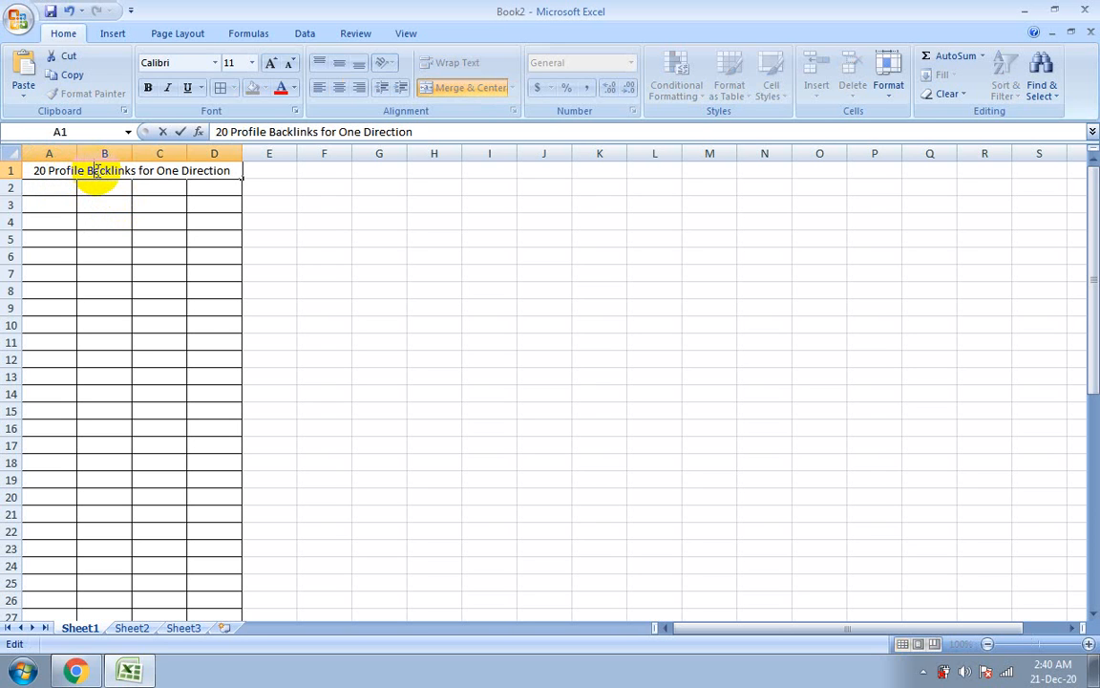
{"action": "left_click", "coordinate": [162, 193]}
{"action": "left_click", "coordinate": [106, 186]}
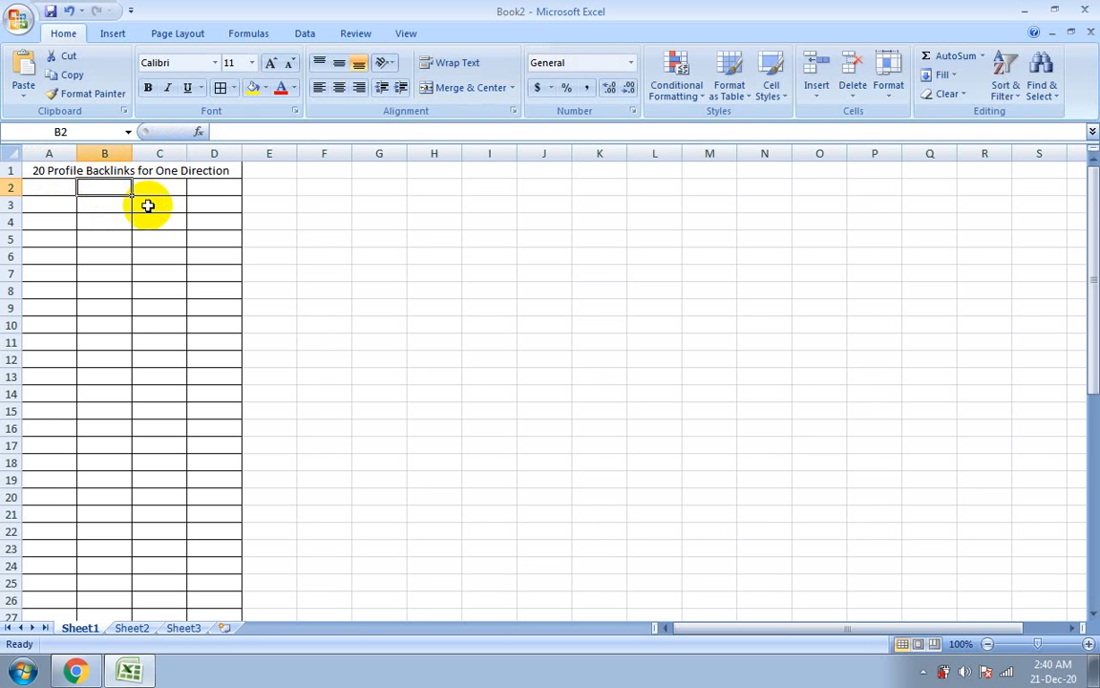
- Enter the headers 'SL No' in A2 and 'Link Types' in B2
{"action": "left_click", "coordinate": [52, 189]}
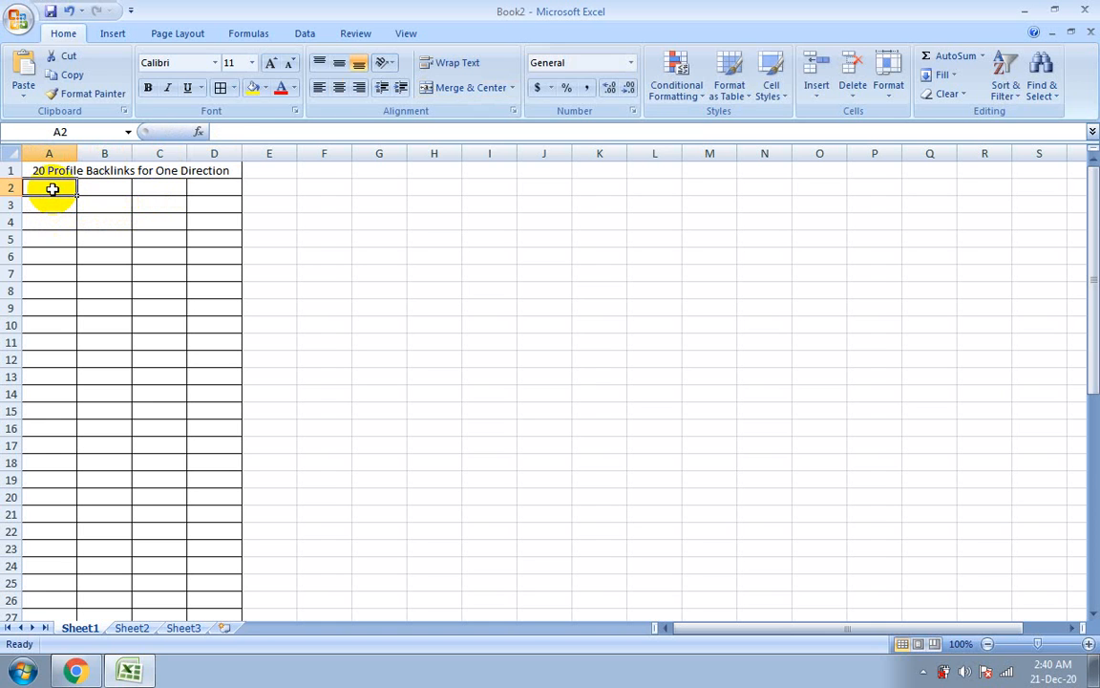
{"action": "type", "text": "SL"}
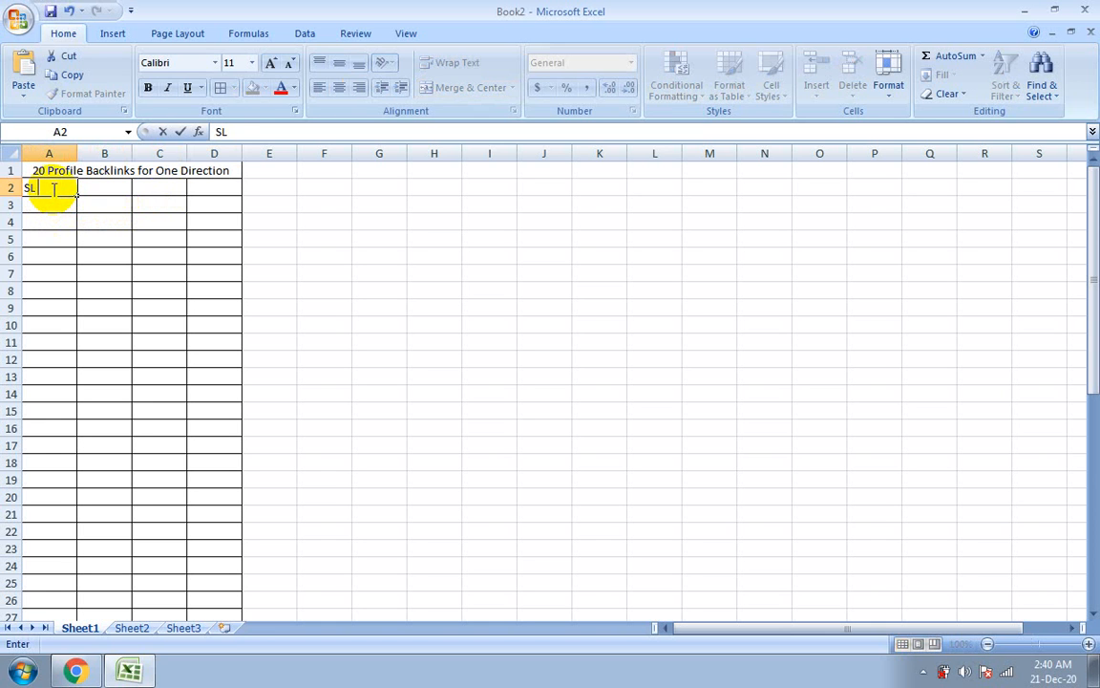
{"action": "type", "text": " No"}
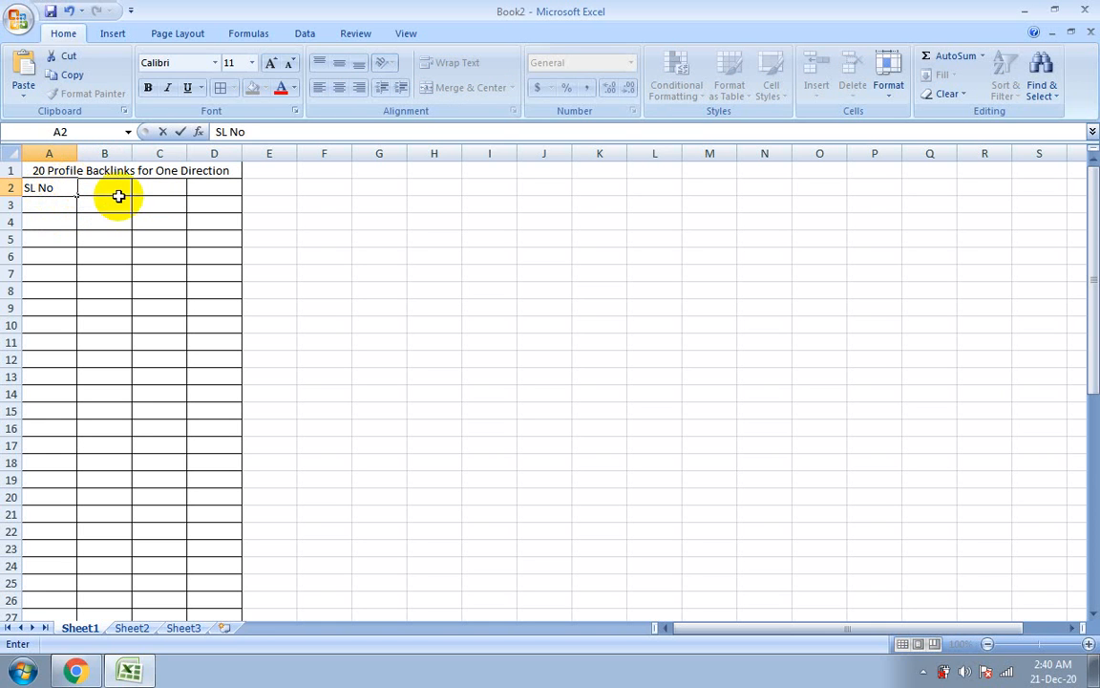
{"action": "left_click", "coordinate": [113, 193]}
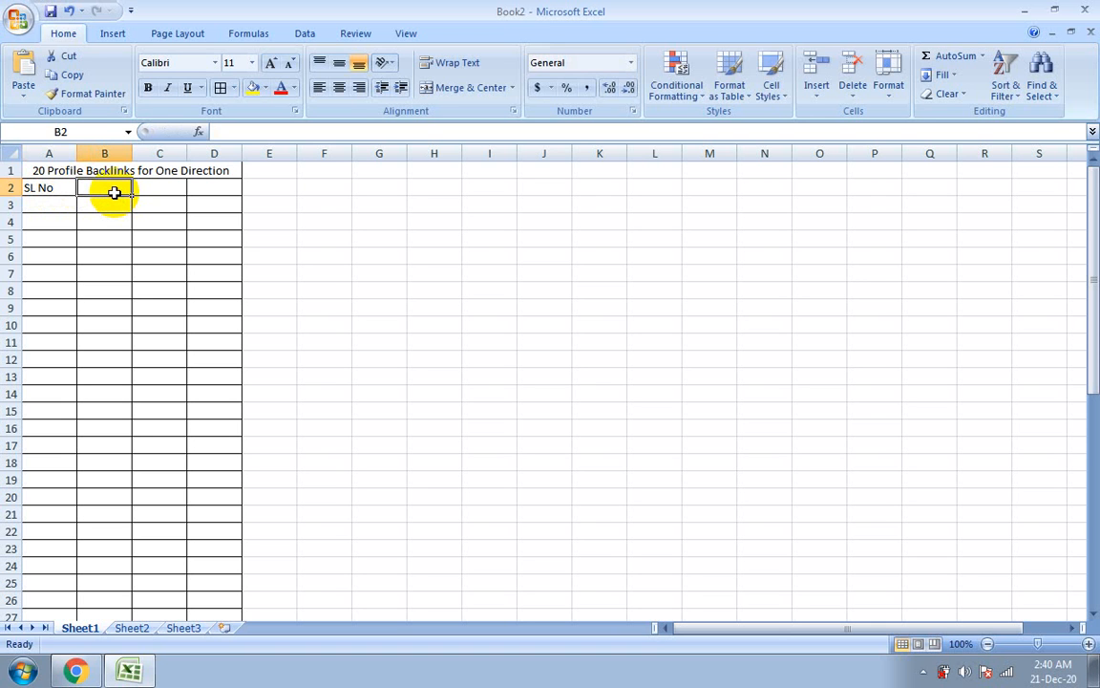
{"action": "type", "text": "Link Types"}
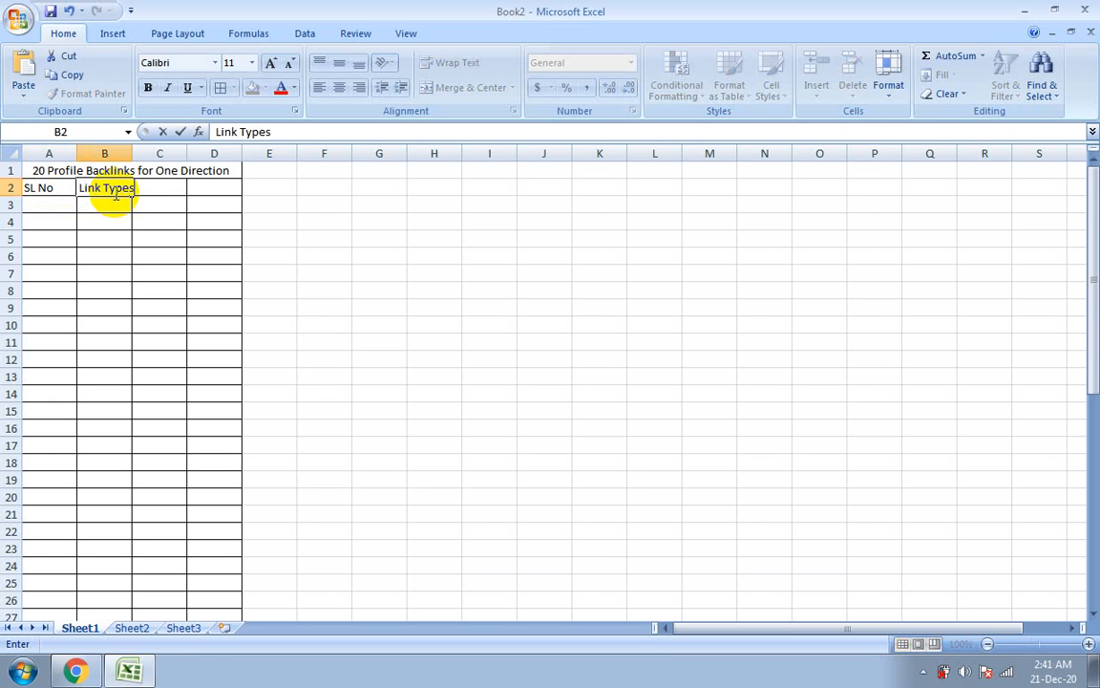
{"action": "left_click", "coordinate": [99, 208]}
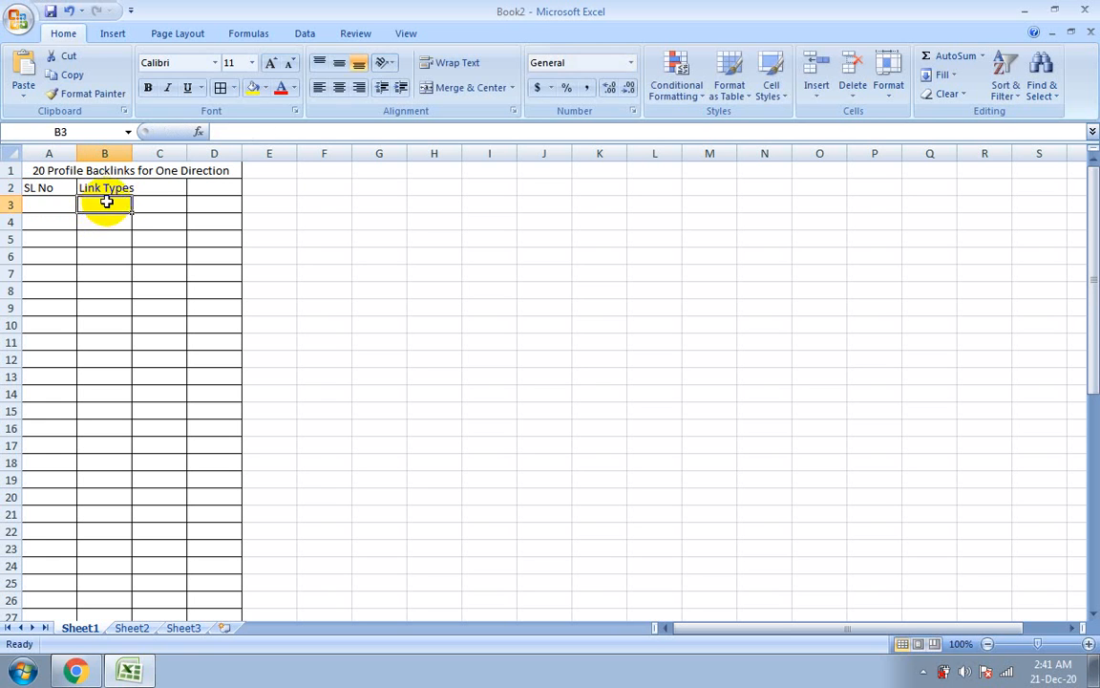
- Enter the headers 'Live Link' in C2 and 'Inflo' in D2
{"action": "left_click", "coordinate": [155, 190]}
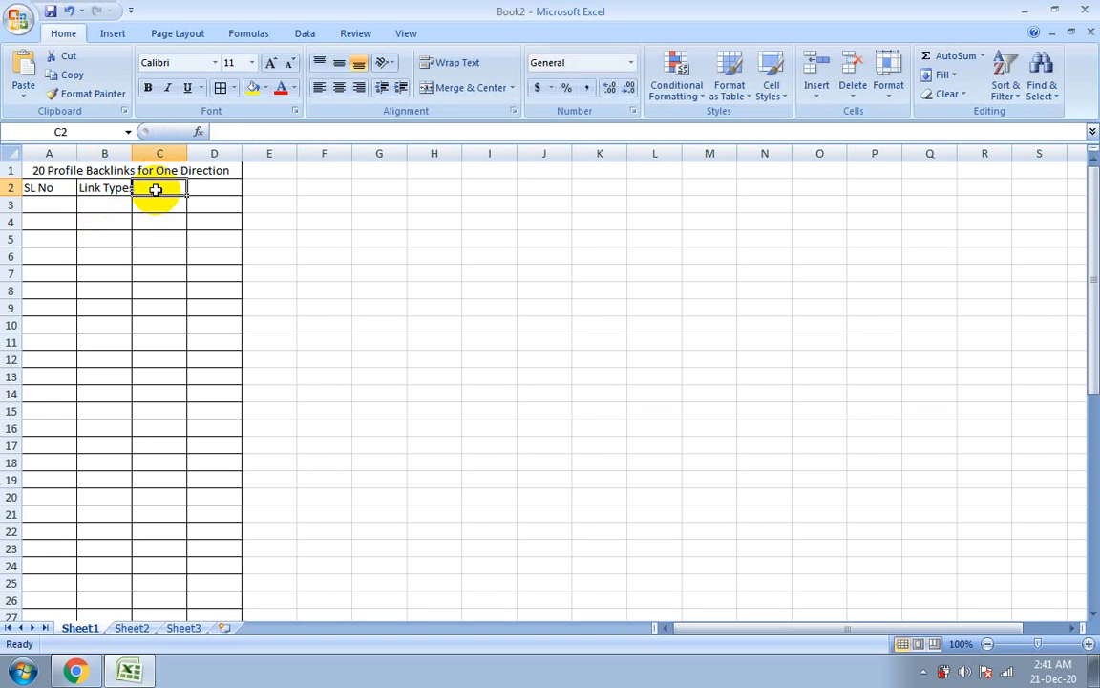
{"action": "type", "text": "Live Link"}
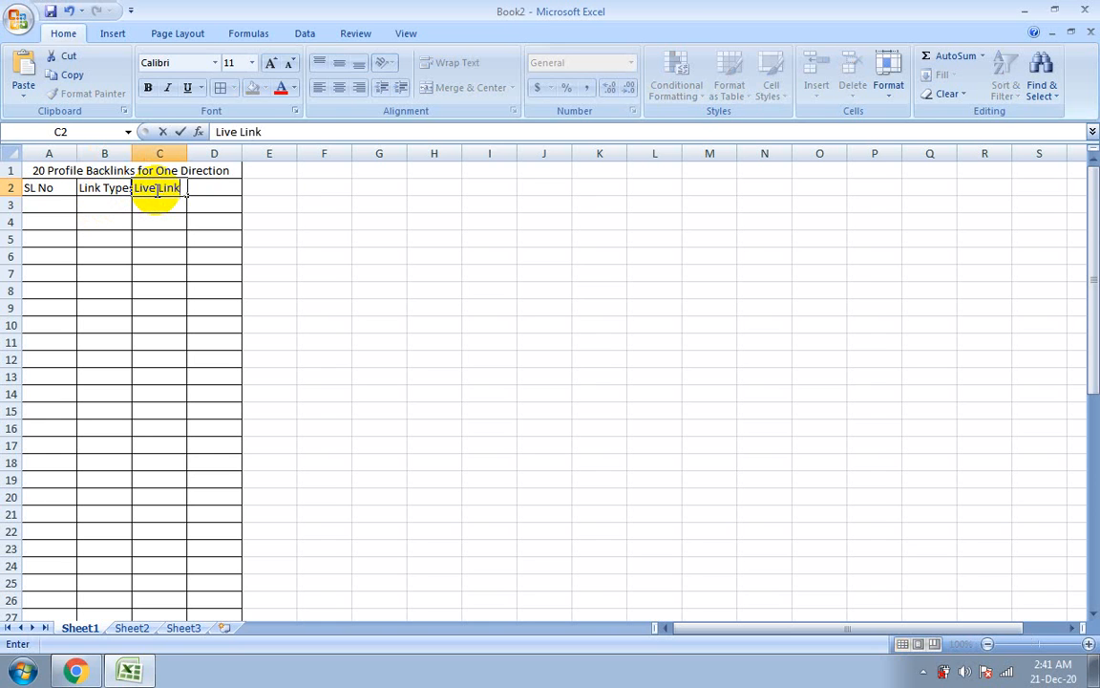
{"action": "left_click", "coordinate": [208, 188]}
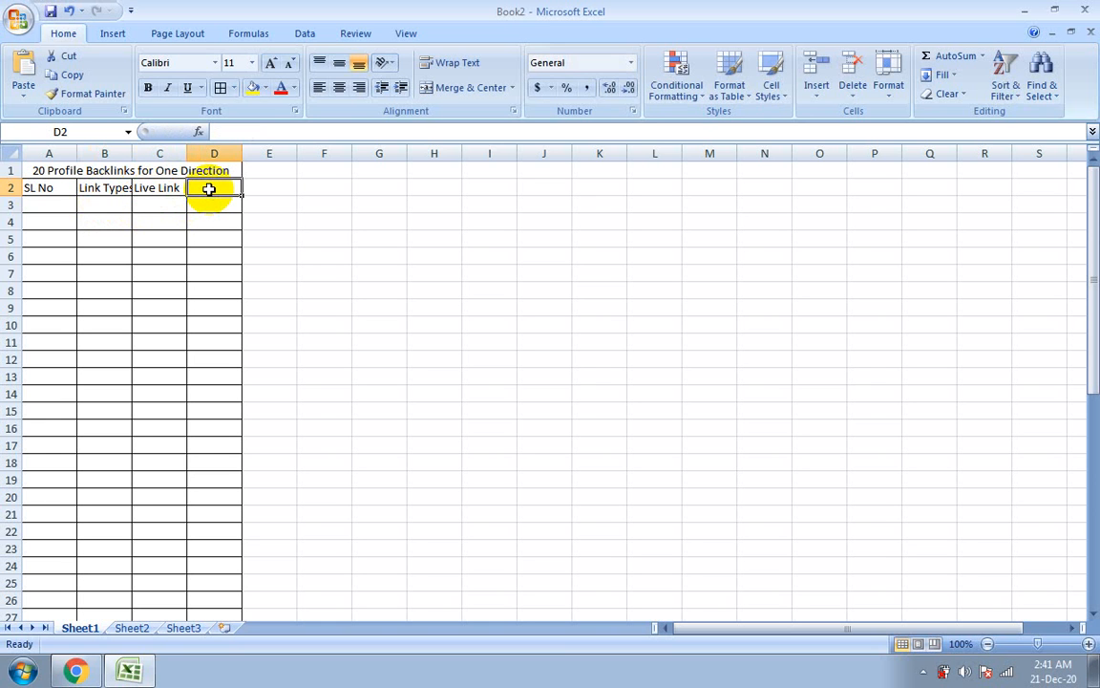
{"action": "type", "text": "Inflo"}
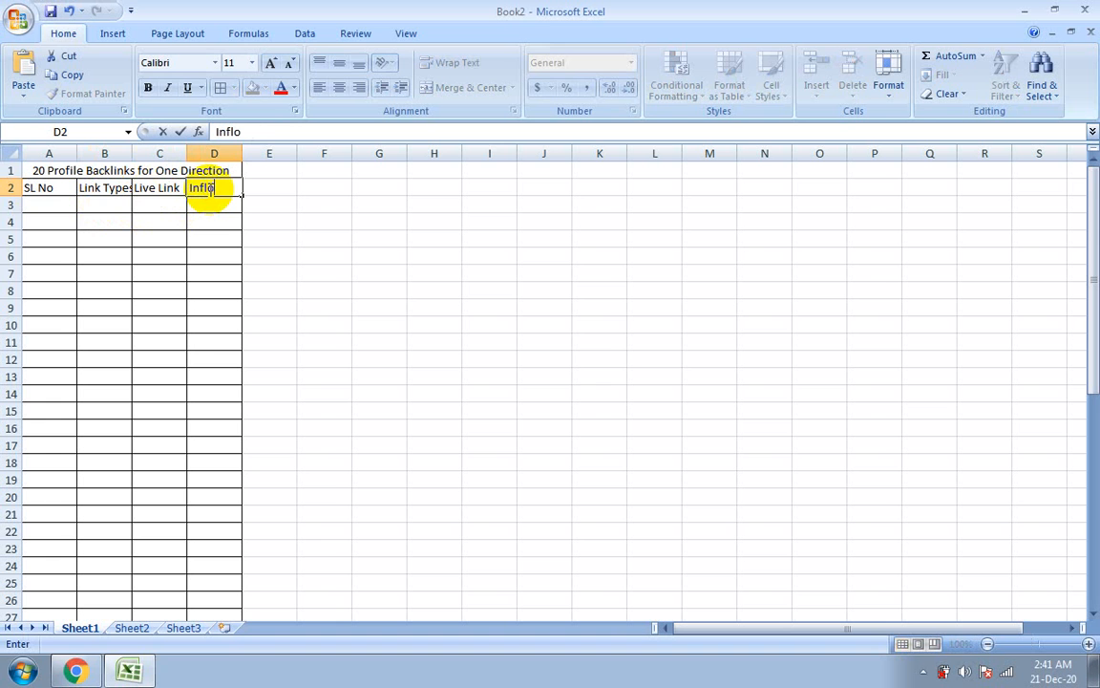
{"action": "key", "text": "Return"}
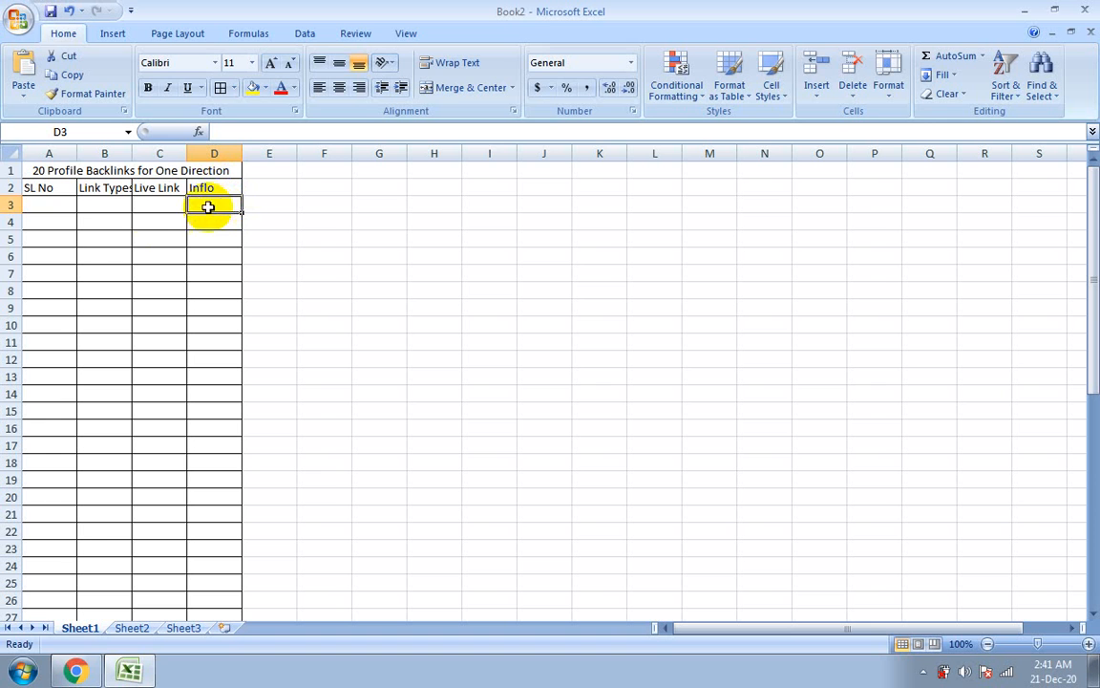
{"action": "left_click", "coordinate": [58, 205]}
{"action": "left_click", "coordinate": [98, 202]}
{"action": "left_click", "coordinate": [142, 203]}
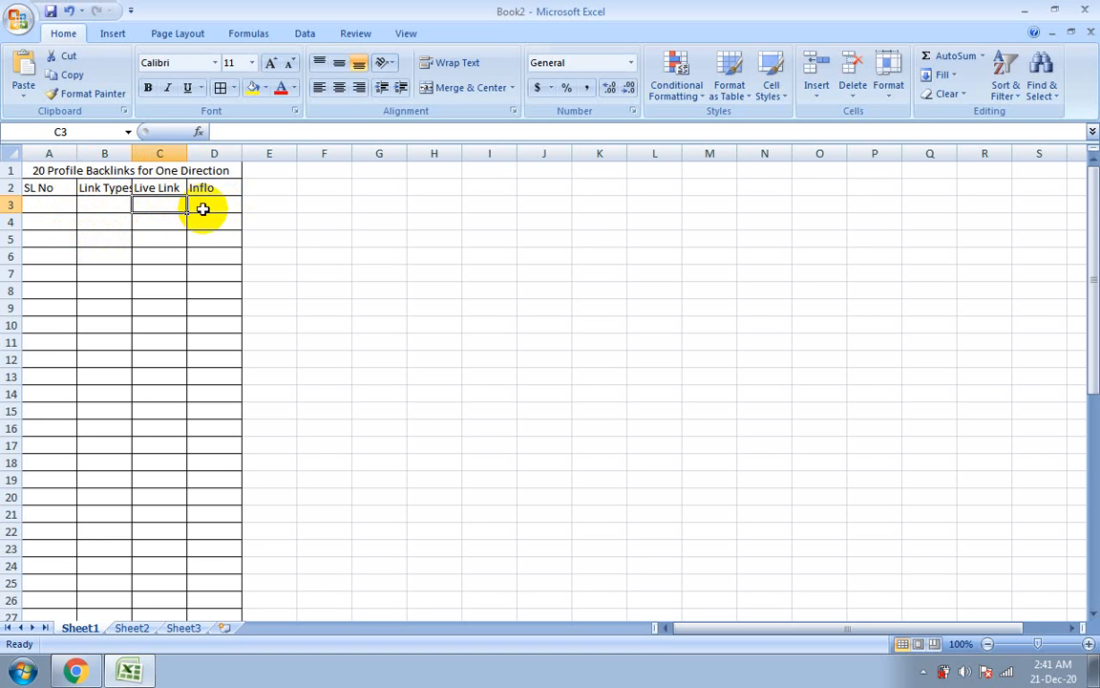
- Widen columns A to D to fit the headers, making Live Link the widest
{"action": "left_click", "coordinate": [204, 208]}
{"action": "left_click", "coordinate": [98, 208]}
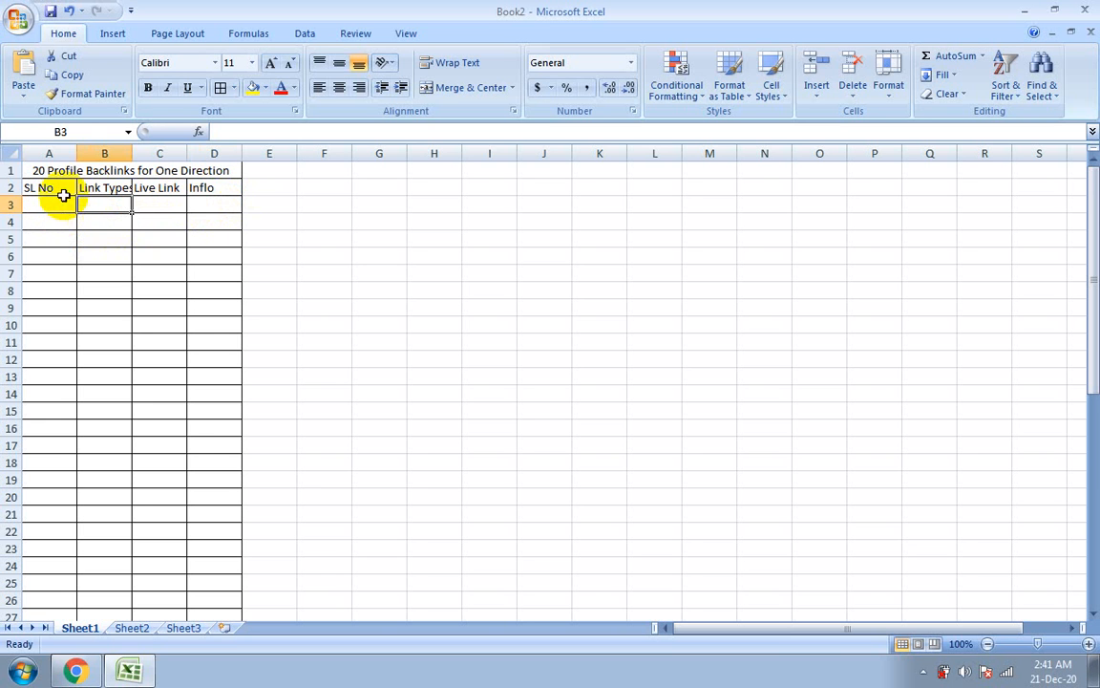
{"action": "left_click_drag", "start_coordinate": [77, 153], "coordinate": [643, 167]}
{"action": "left_click", "coordinate": [108, 224]}
{"action": "left_click", "coordinate": [212, 204]}
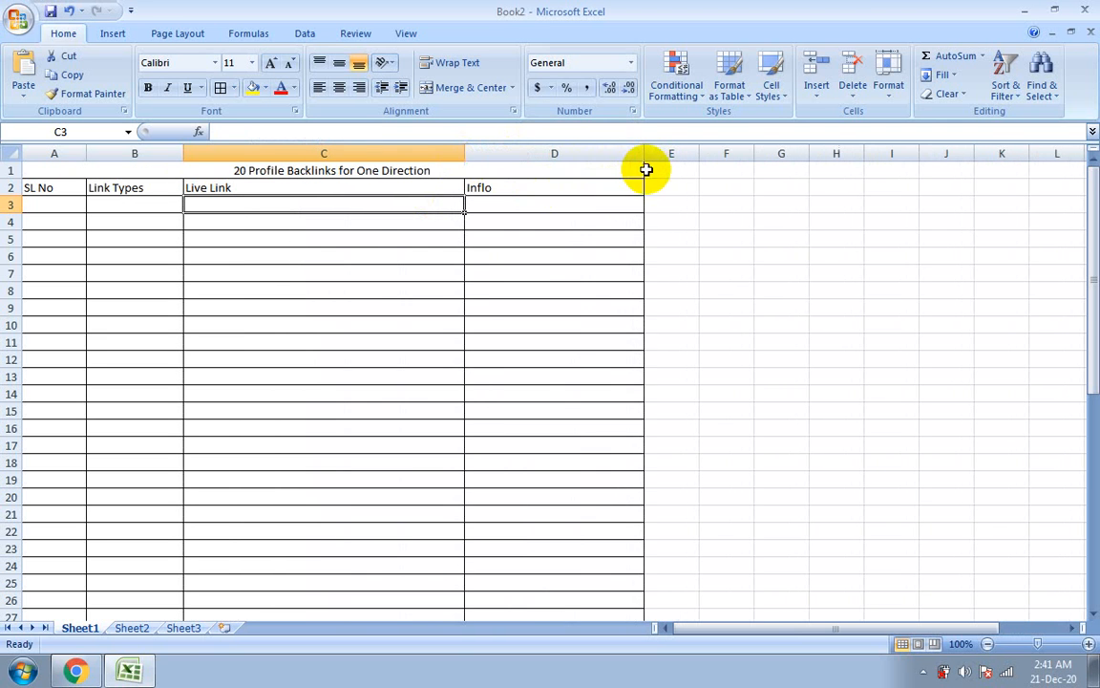
{"action": "left_click", "coordinate": [348, 238]}
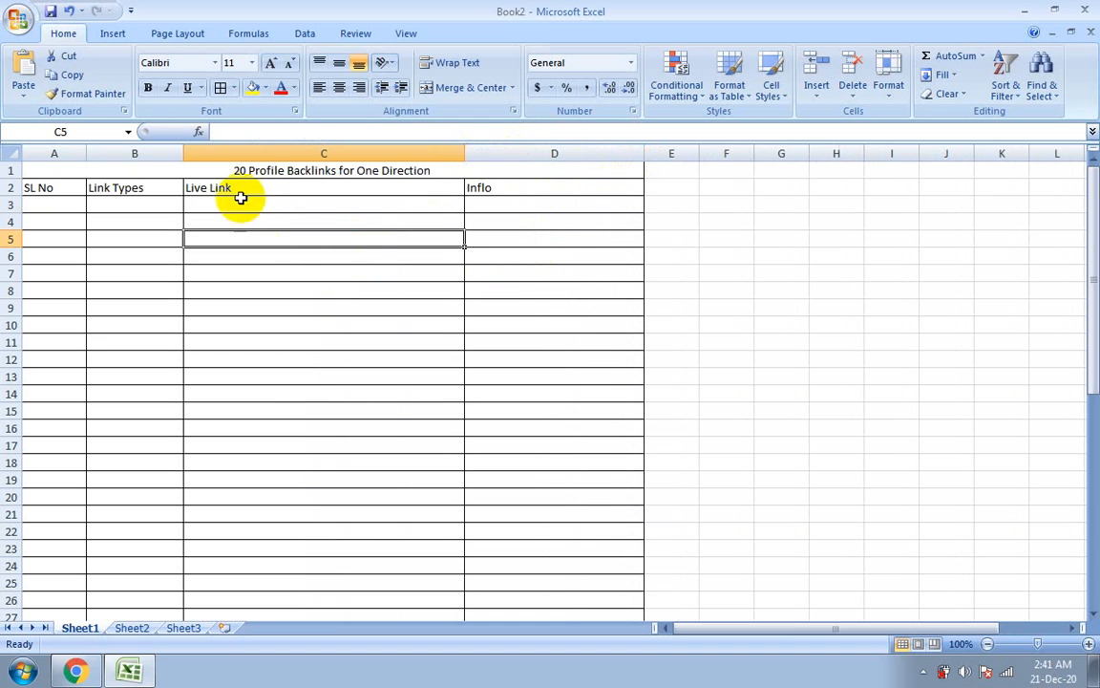
{"action": "left_click", "coordinate": [127, 174]}
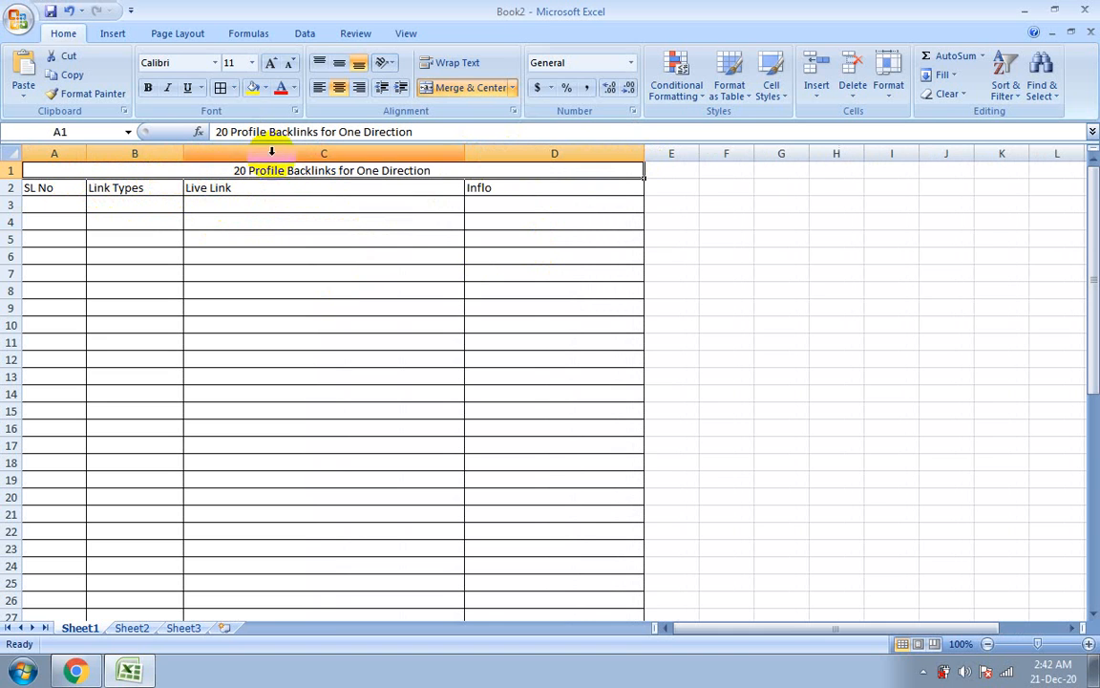
- Make the title in A1 bold at font size 18
{"action": "left_click", "coordinate": [148, 88]}
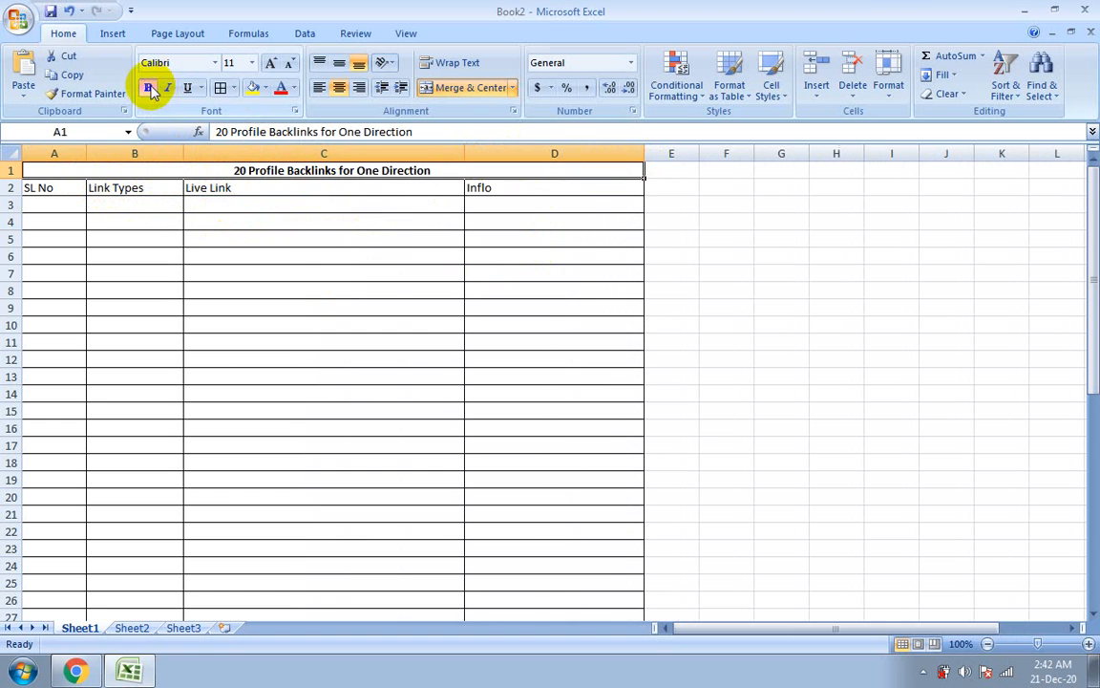
{"action": "left_click", "coordinate": [271, 64]}
{"action": "left_click", "coordinate": [271, 64]}
{"action": "left_click", "coordinate": [271, 64]}
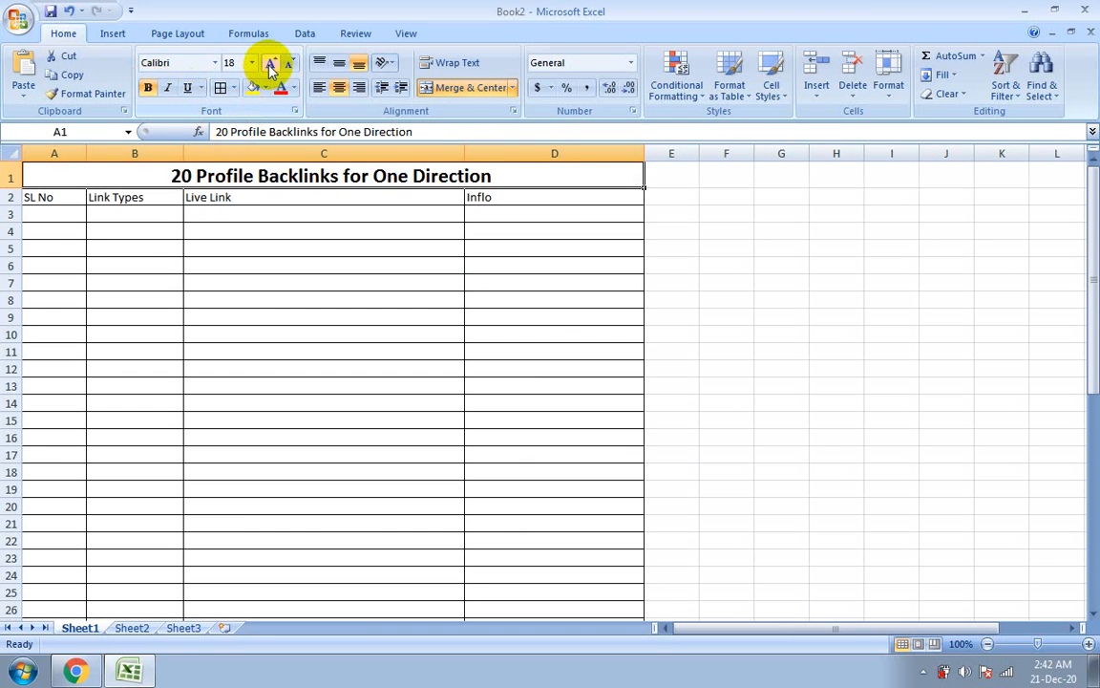
- Make the headers in A2:D2 bold, size 14 and centred
{"action": "left_click", "coordinate": [100, 197]}
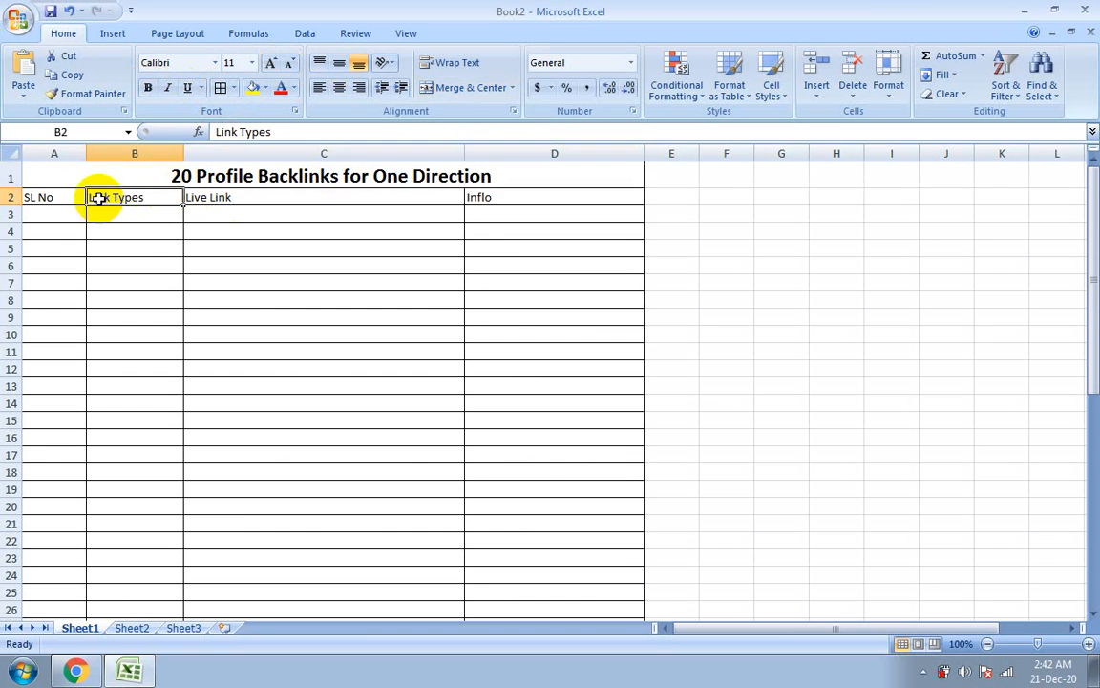
{"action": "left_click_drag", "start_coordinate": [66, 200], "coordinate": [487, 201]}
{"action": "left_click", "coordinate": [148, 88]}
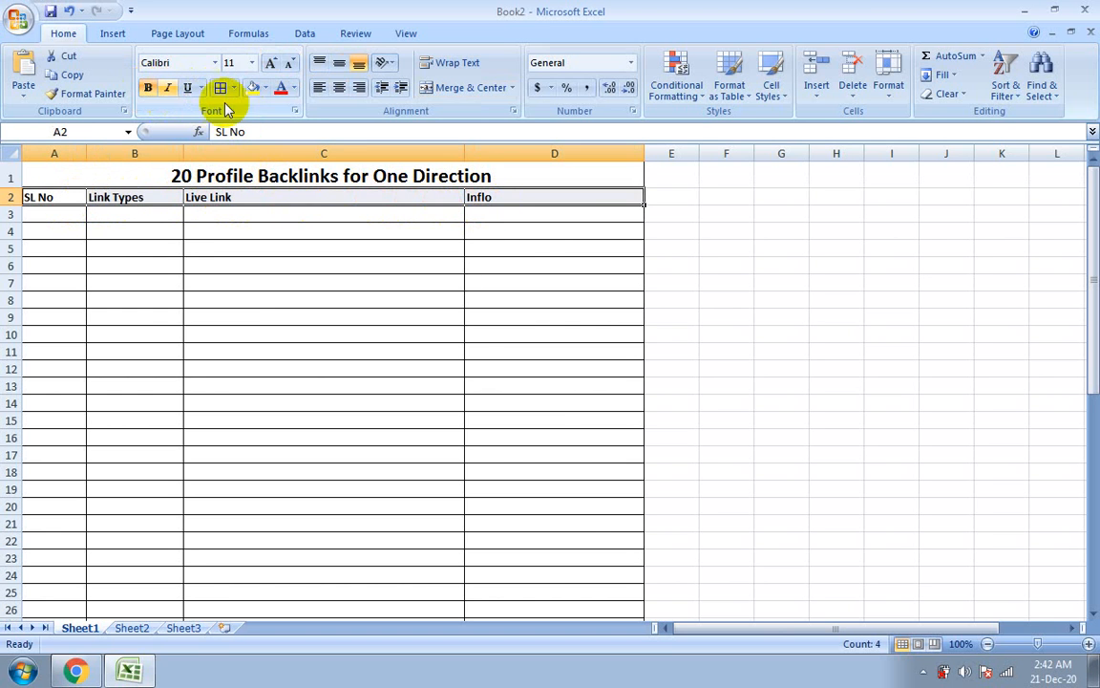
{"action": "left_click", "coordinate": [272, 65]}
{"action": "left_click", "coordinate": [272, 67]}
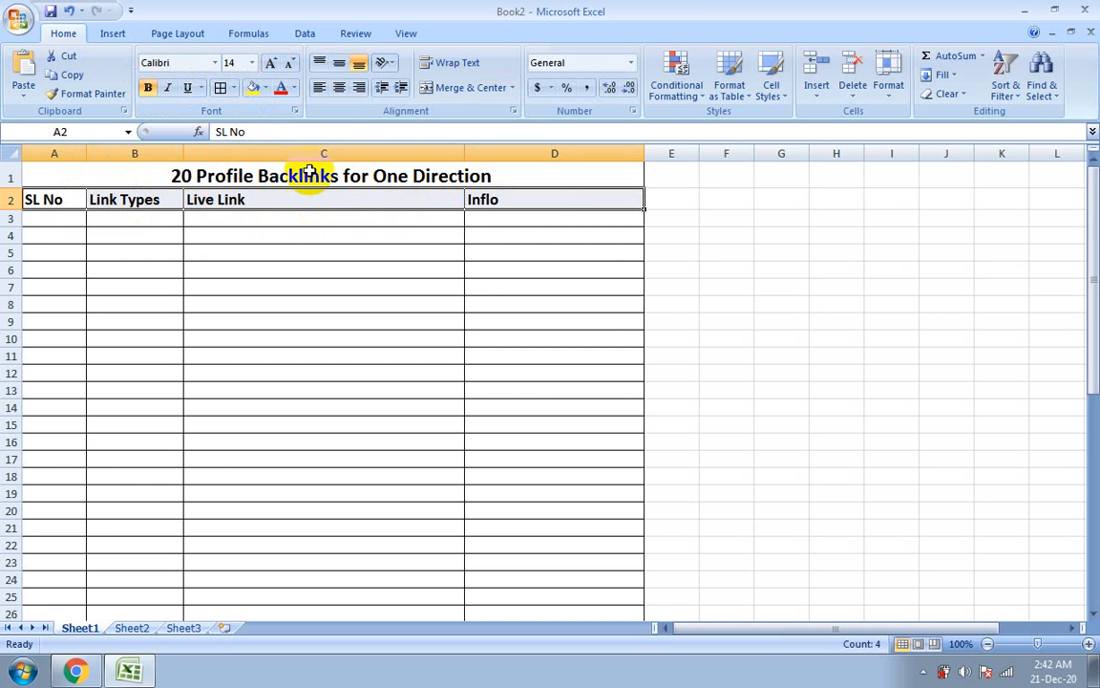
{"action": "left_click", "coordinate": [339, 88]}
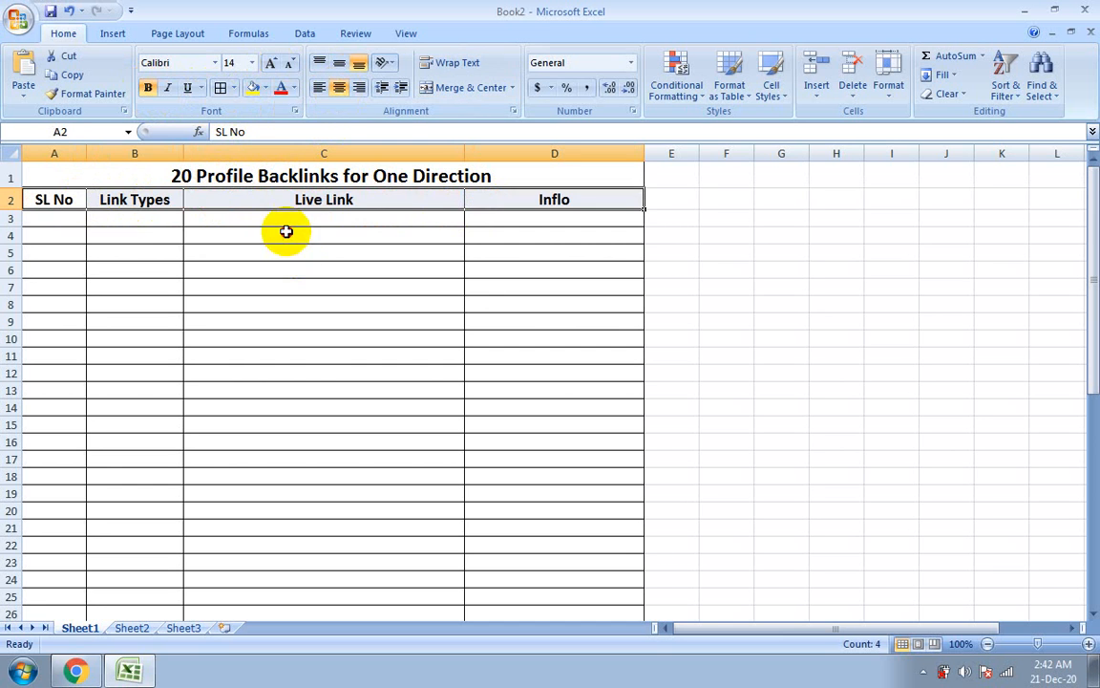
{"action": "left_click", "coordinate": [287, 234]}
{"action": "left_click", "coordinate": [154, 177]}
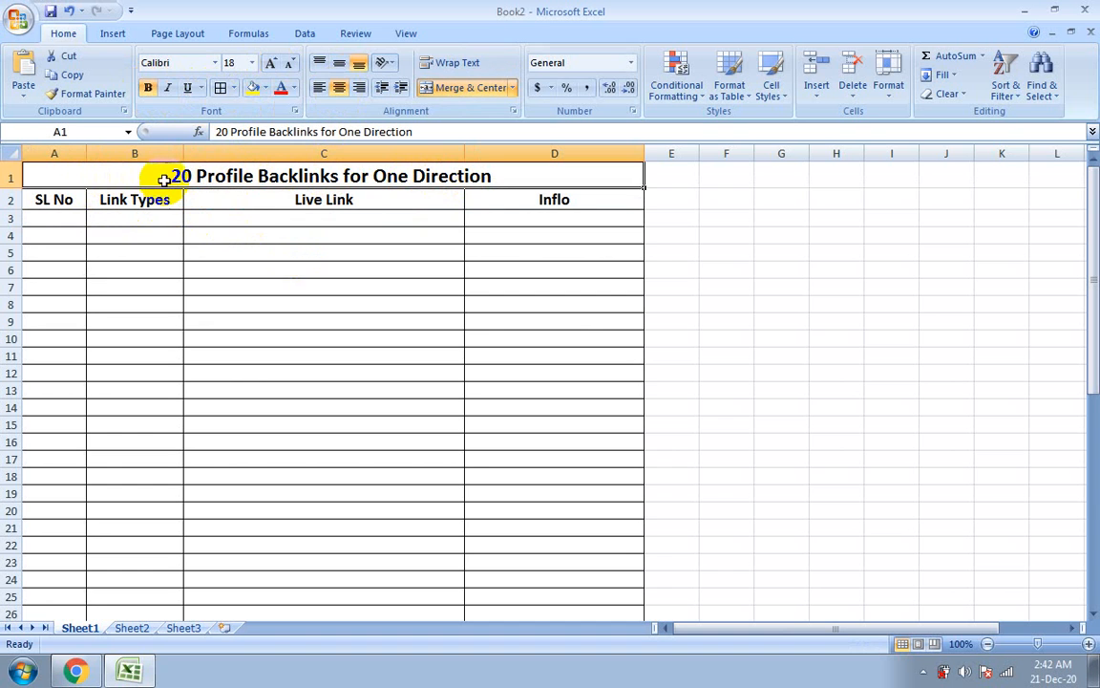
- Give the title cell A1 a green fill and headers A2:D2 a yellow fill
{"action": "left_click", "coordinate": [265, 90]}
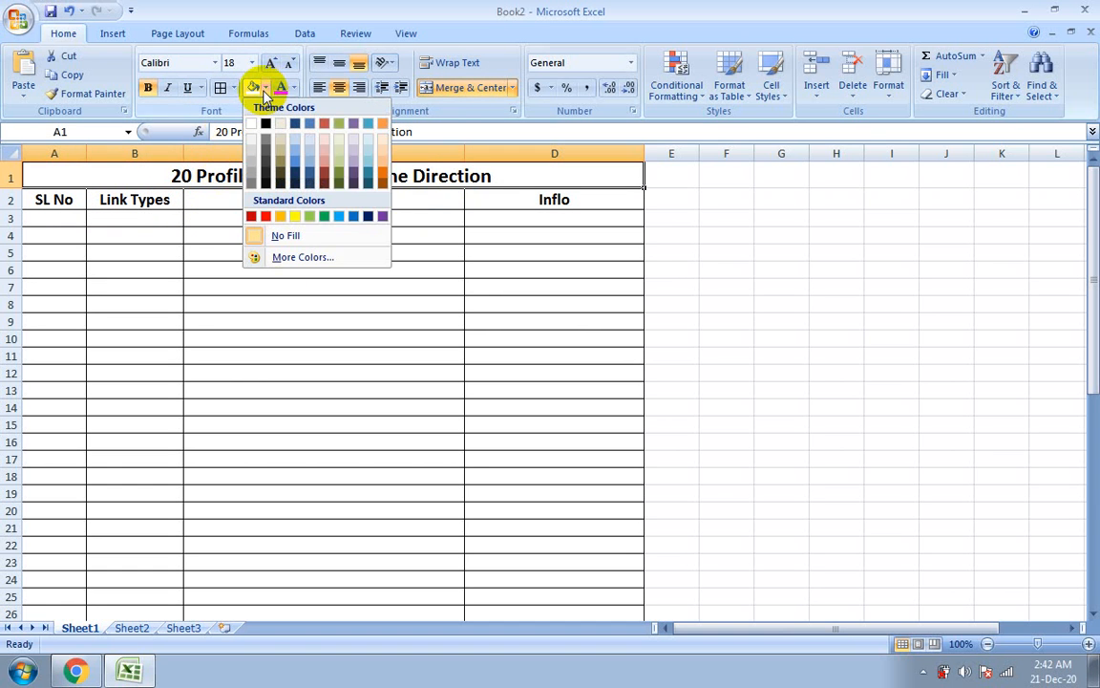
{"action": "left_click", "coordinate": [325, 217]}
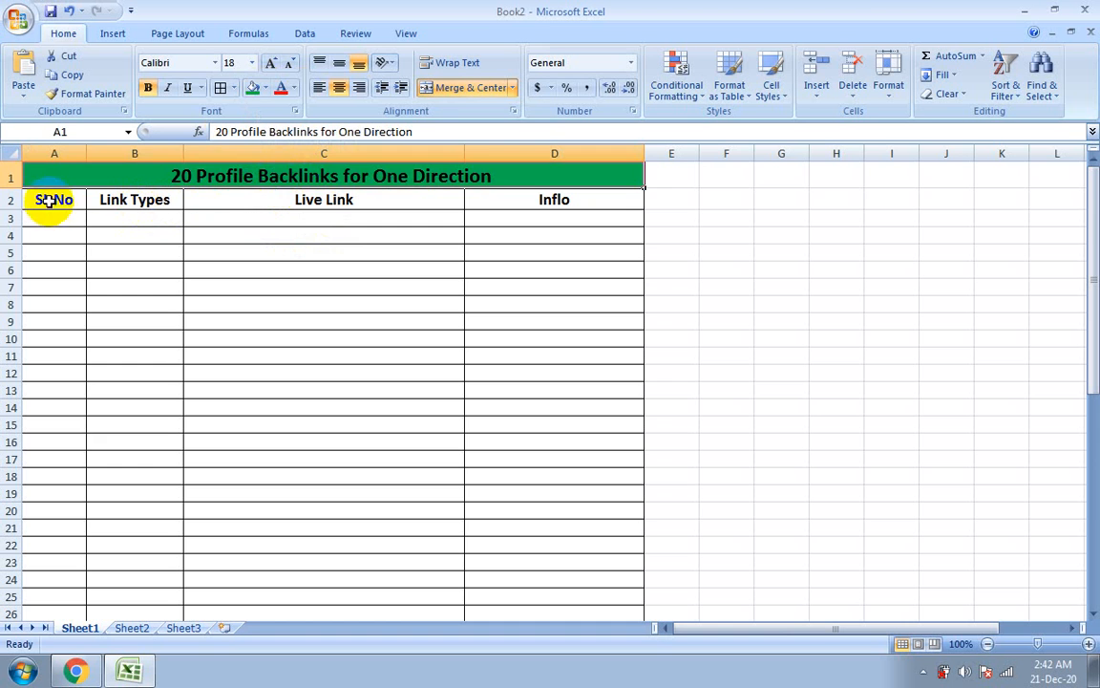
{"action": "left_click_drag", "start_coordinate": [49, 198], "coordinate": [522, 202]}
{"action": "left_click", "coordinate": [267, 88]}
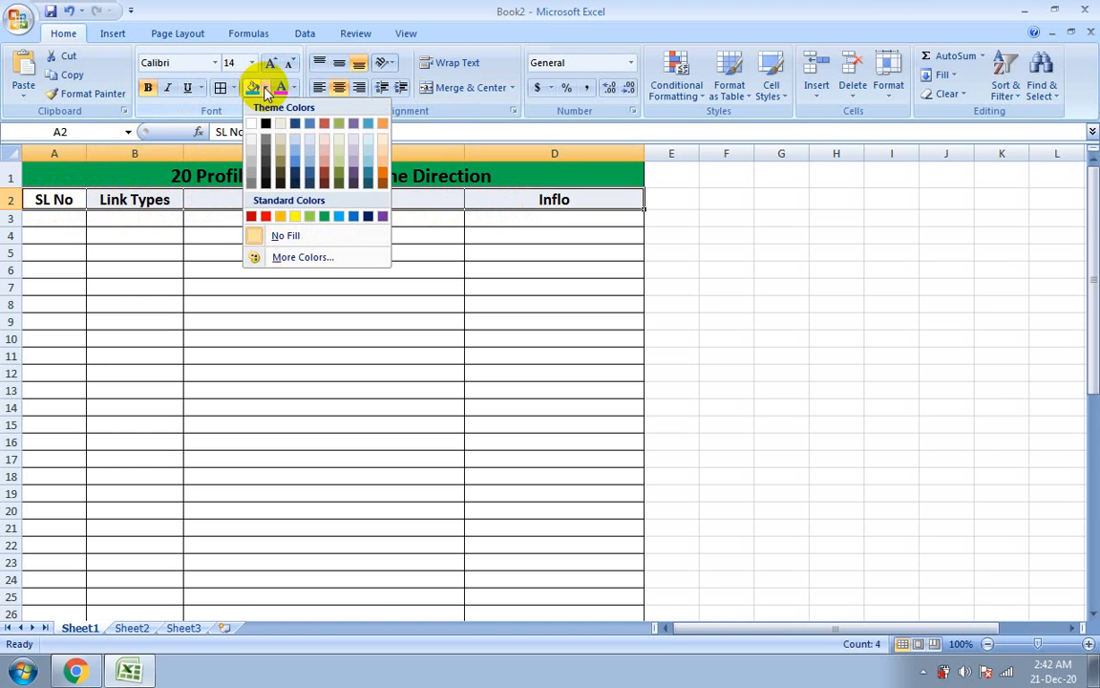
{"action": "left_click", "coordinate": [294, 217]}
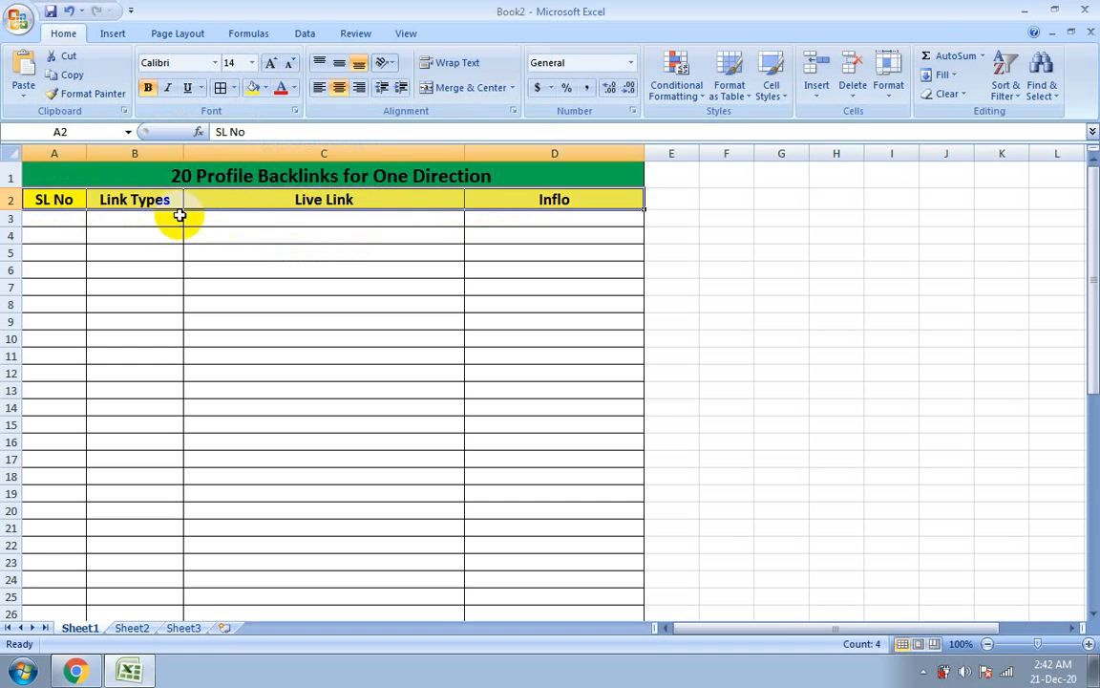
{"action": "left_click", "coordinate": [216, 237]}
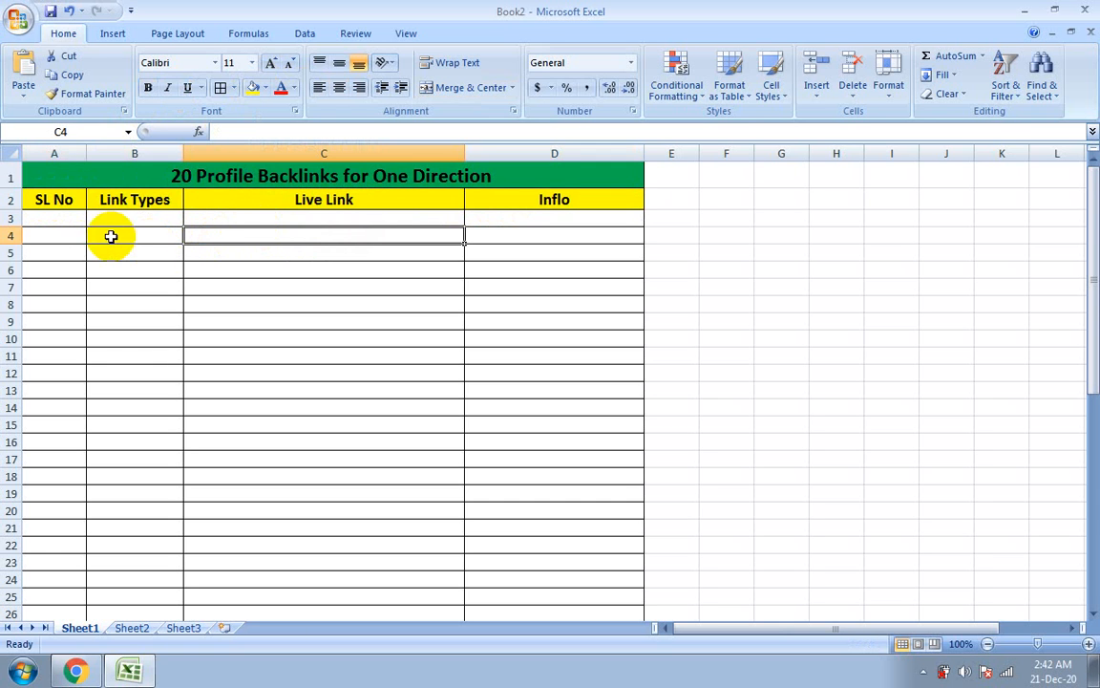
- Type serial numbers 1, 2, 3 and 4 into cells A3 to A6
{"action": "left_click", "coordinate": [65, 218]}
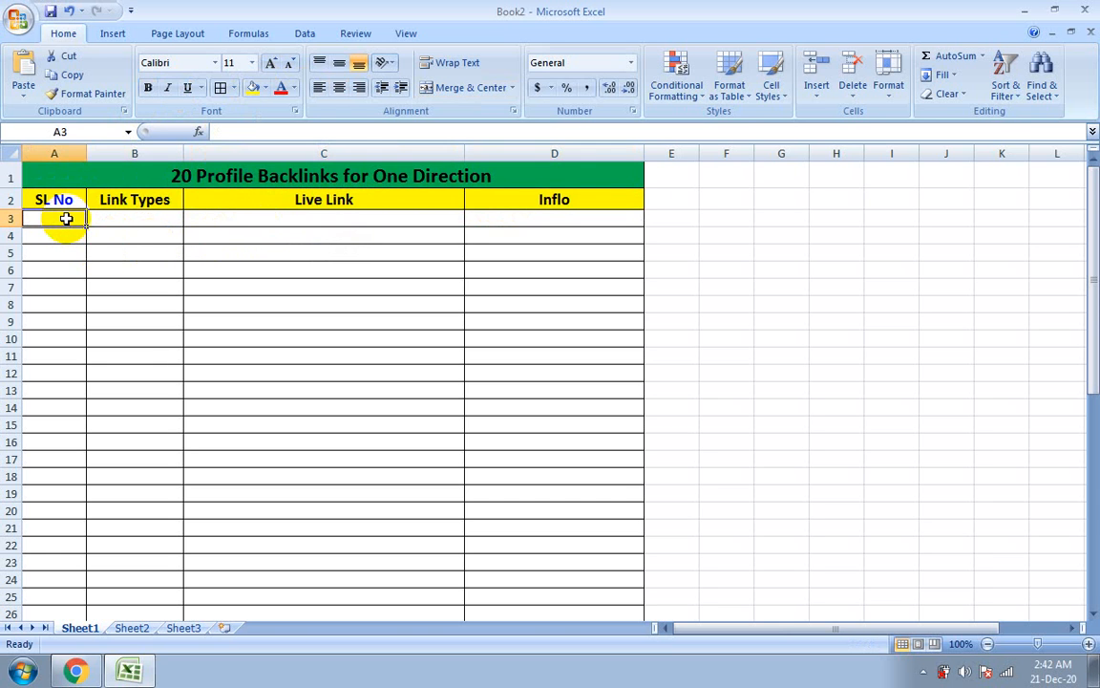
{"action": "type", "text": "1"}
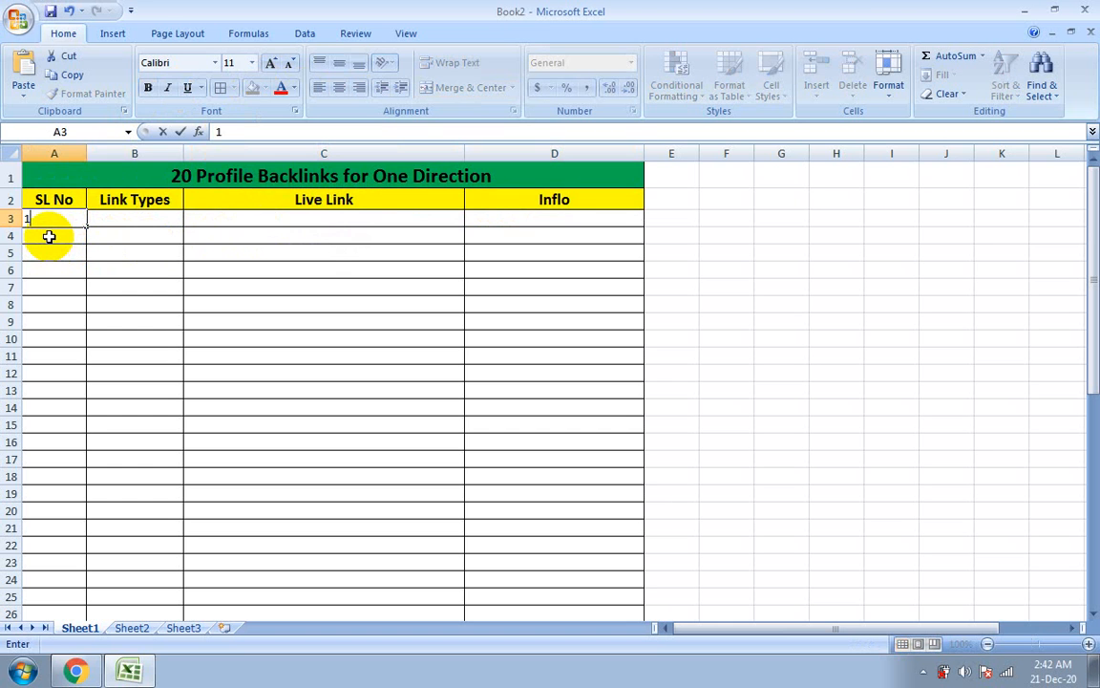
{"action": "left_click", "coordinate": [49, 236]}
{"action": "type", "text": "2"}
{"action": "left_click", "coordinate": [54, 254]}
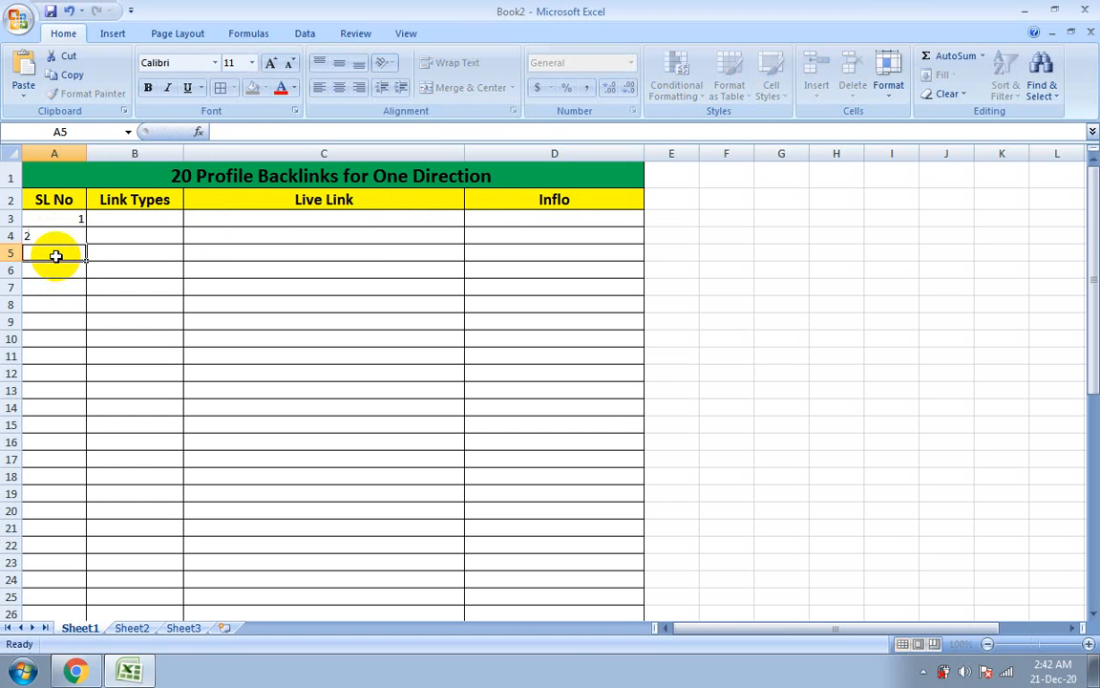
{"action": "type", "text": "3"}
{"action": "left_click", "coordinate": [62, 271]}
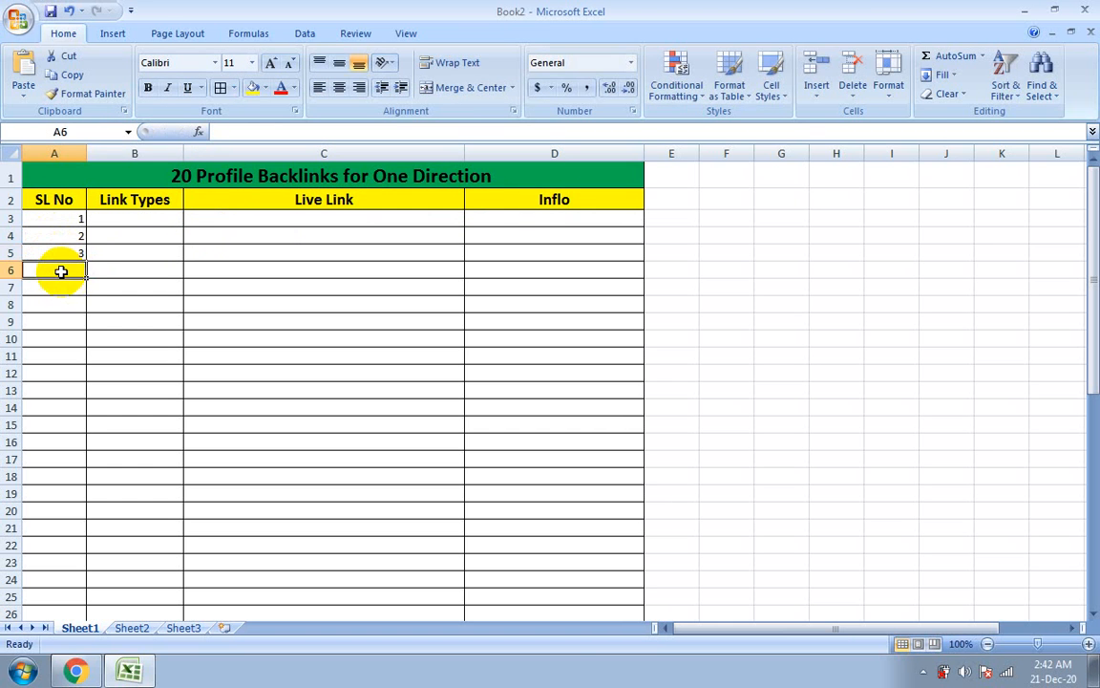
{"action": "type", "text": "4"}
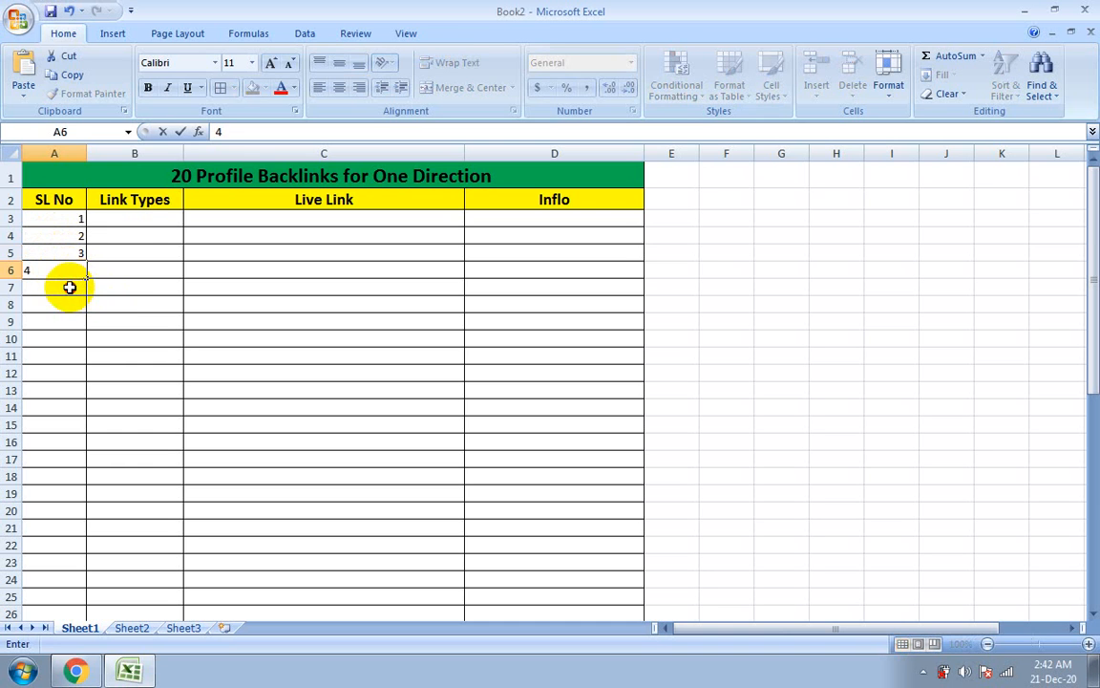
{"action": "left_click", "coordinate": [72, 287]}
{"action": "left_click", "coordinate": [129, 221]}
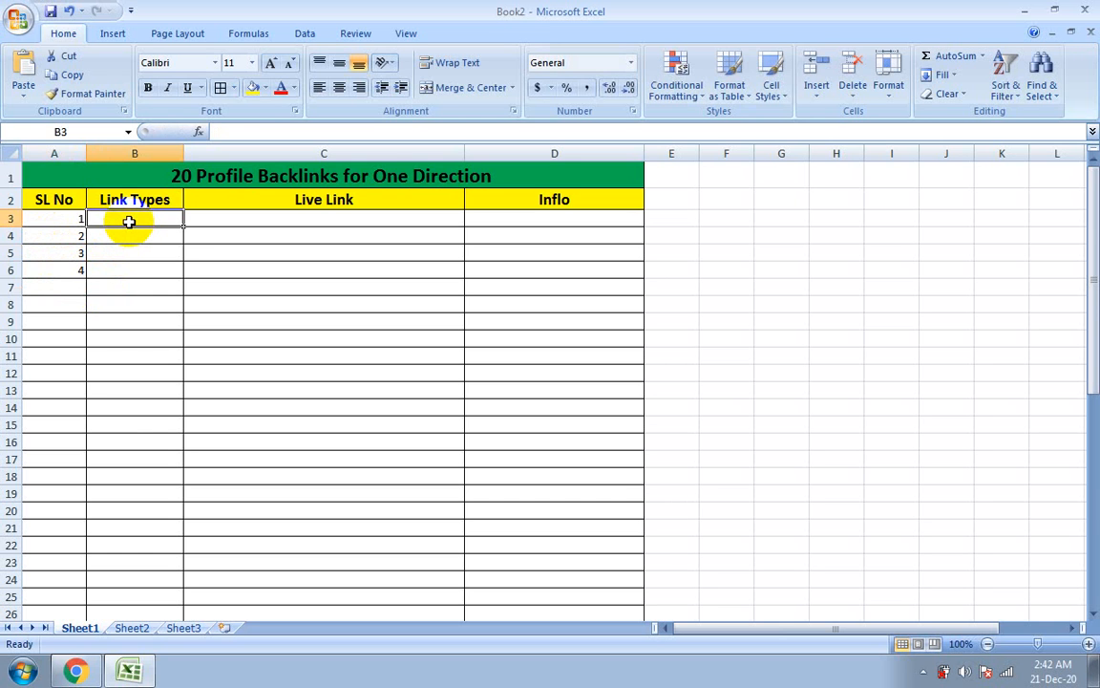
- Enter 'Proile backlink' as the link type in B3
{"action": "type", "text": "Pr"}
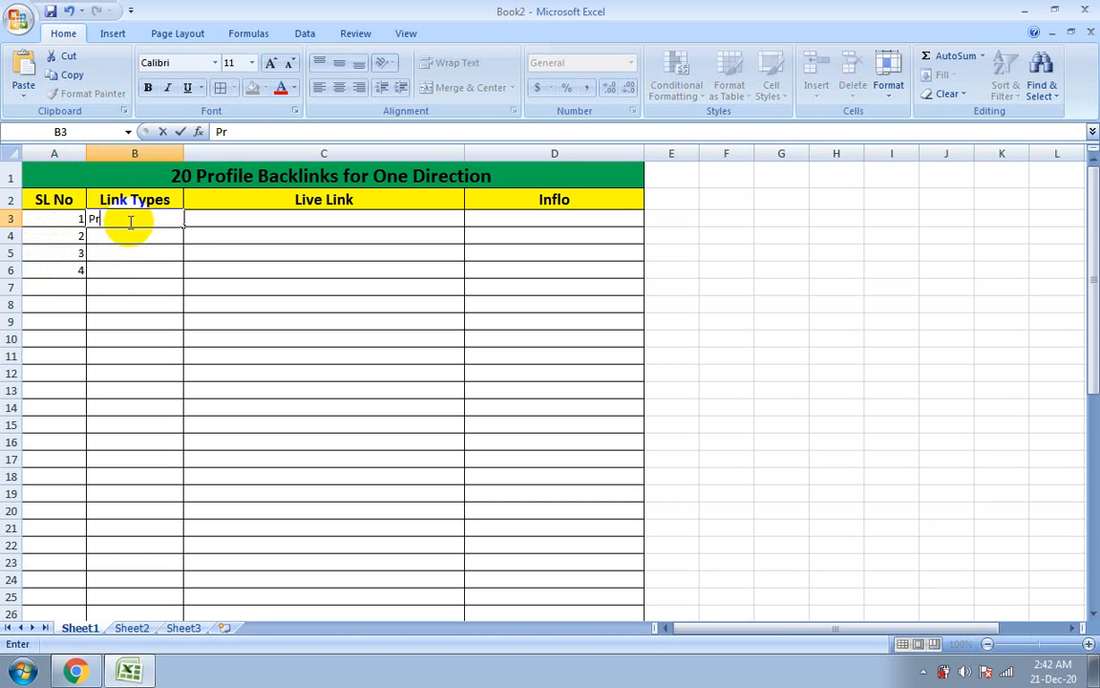
{"action": "type", "text": "oile backlinks"}
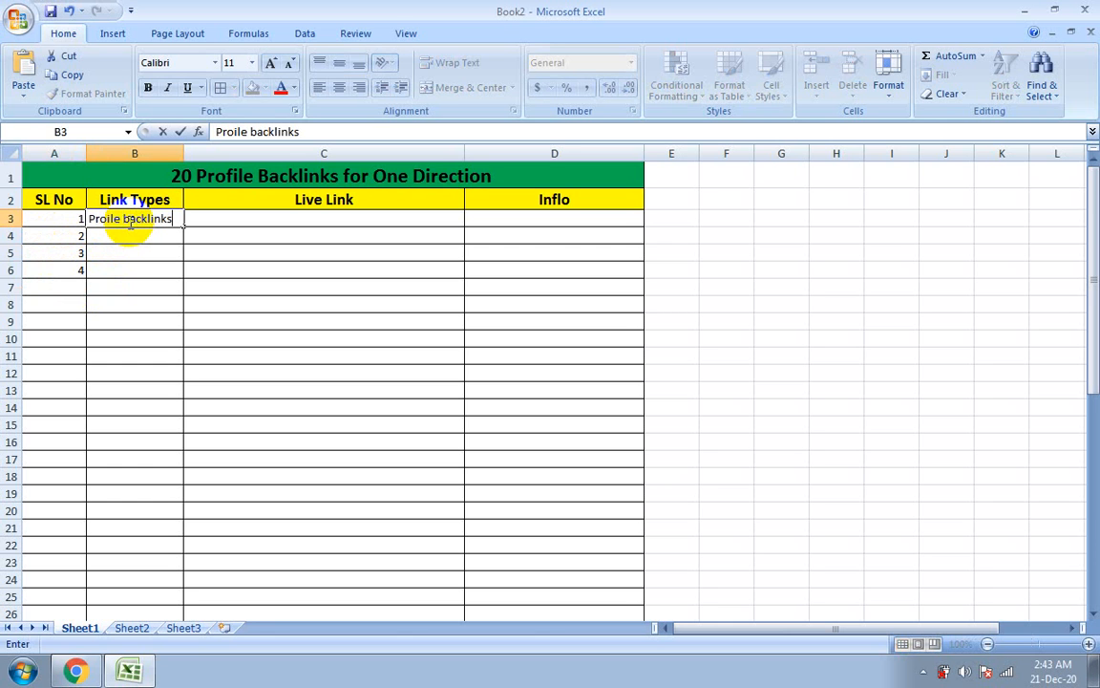
{"action": "left_click", "coordinate": [133, 236]}
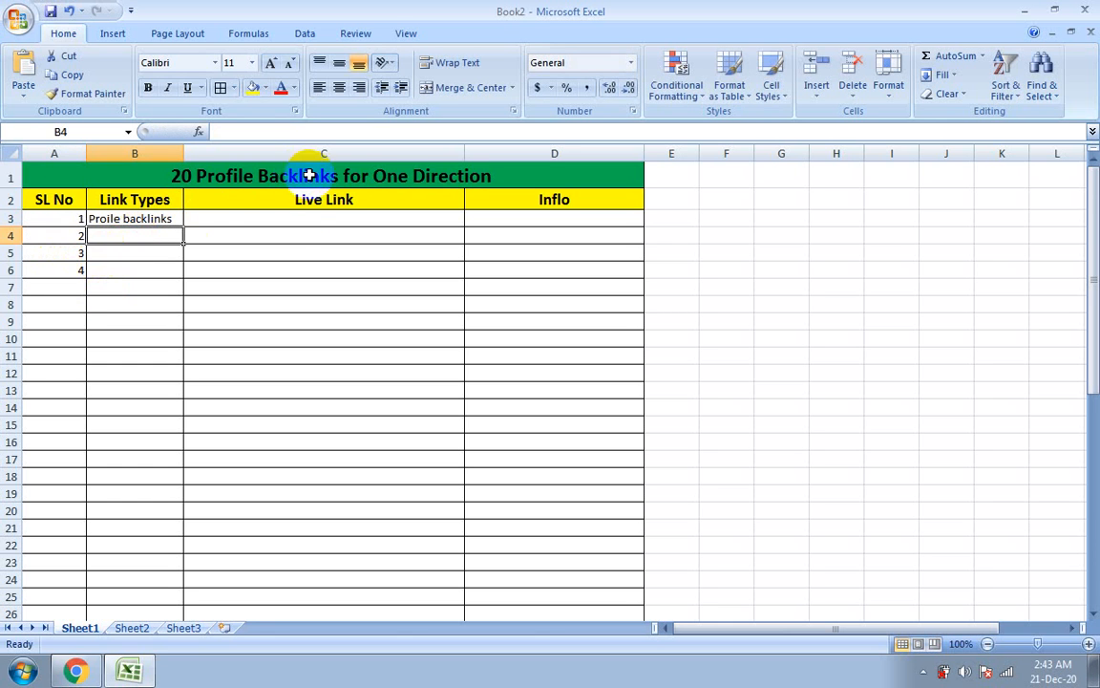
{"action": "left_click", "coordinate": [300, 220]}
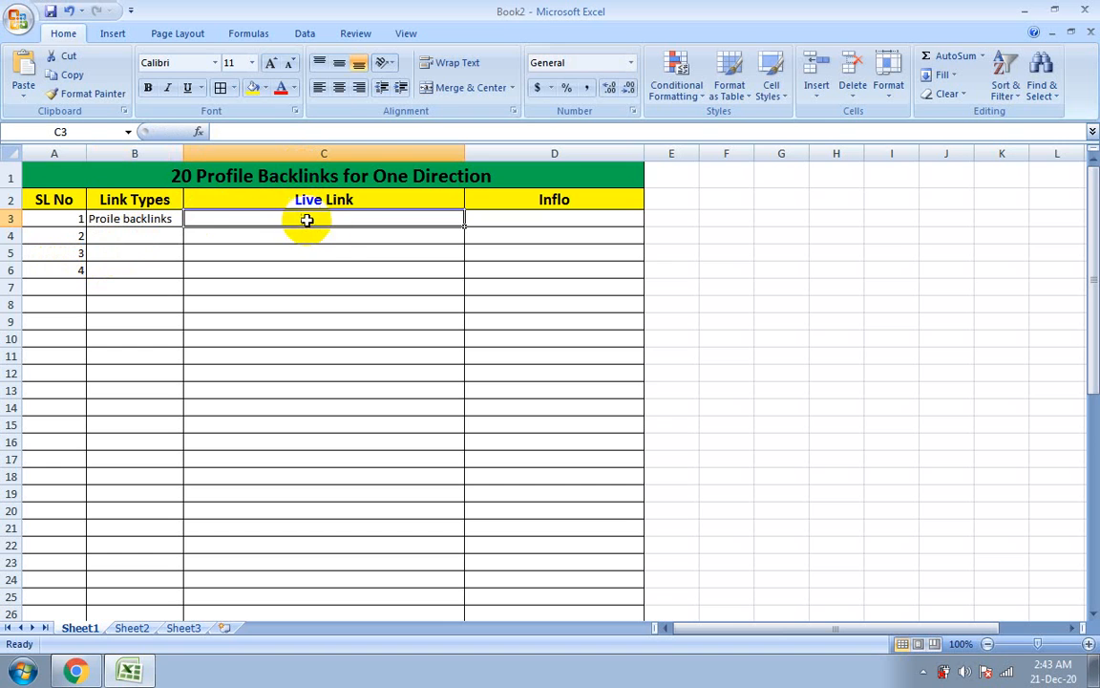
- Enter a contact e-mail address in D3 and the login password in D4
{"action": "left_click", "coordinate": [533, 224]}
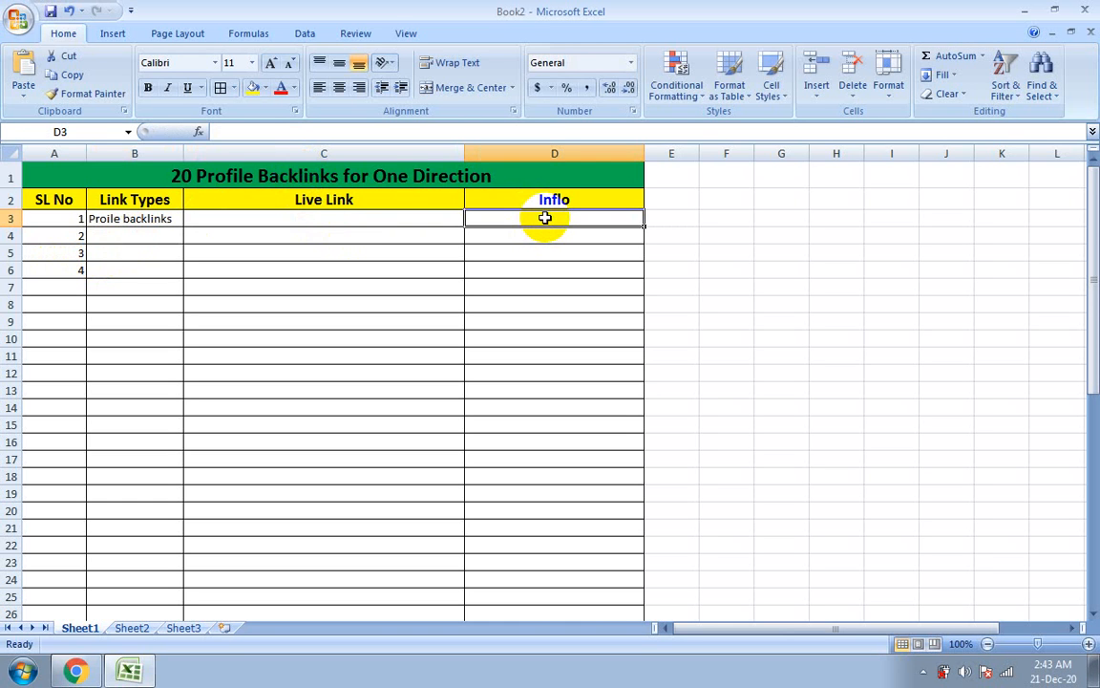
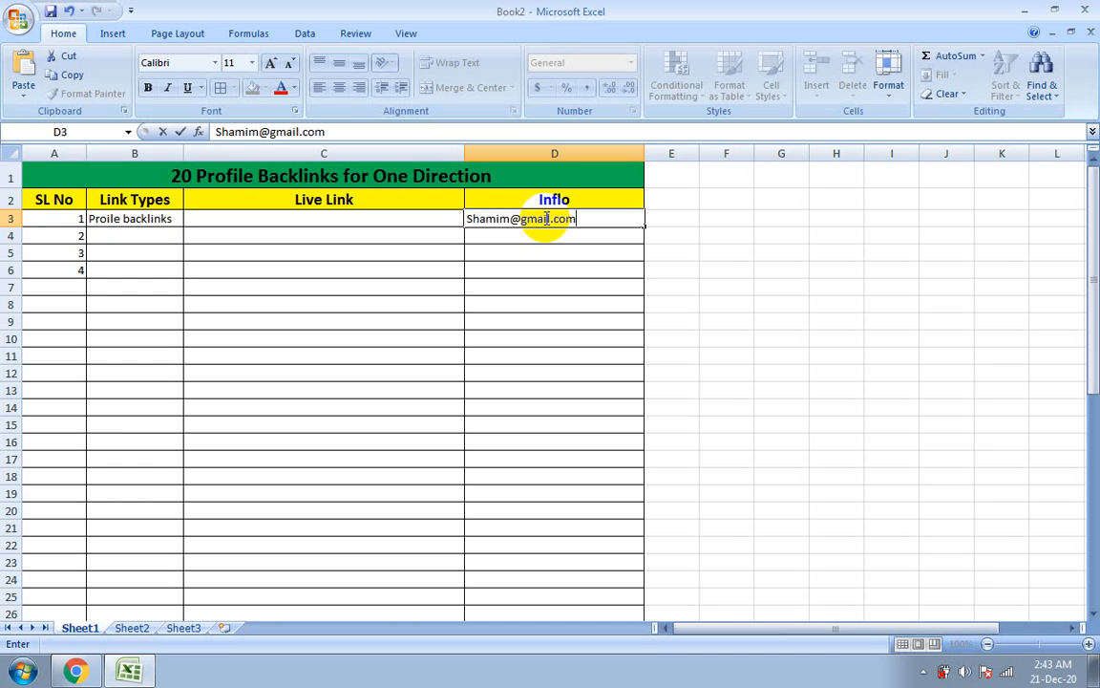
{"action": "left_click", "coordinate": [580, 235]}
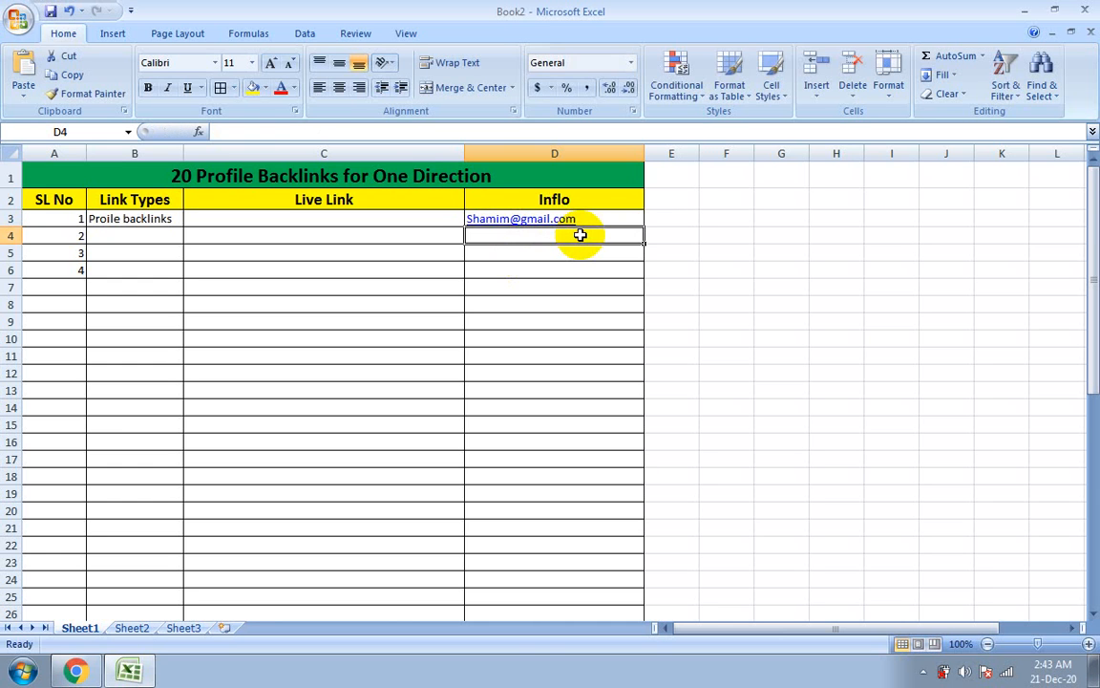
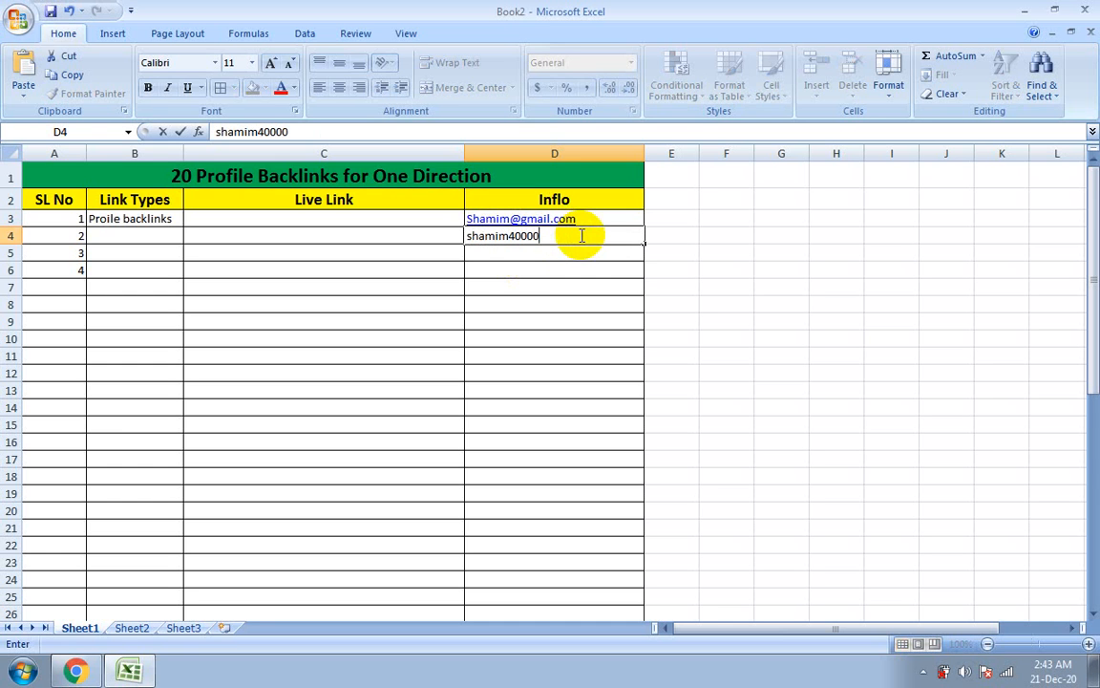
{"action": "left_click", "coordinate": [529, 256]}
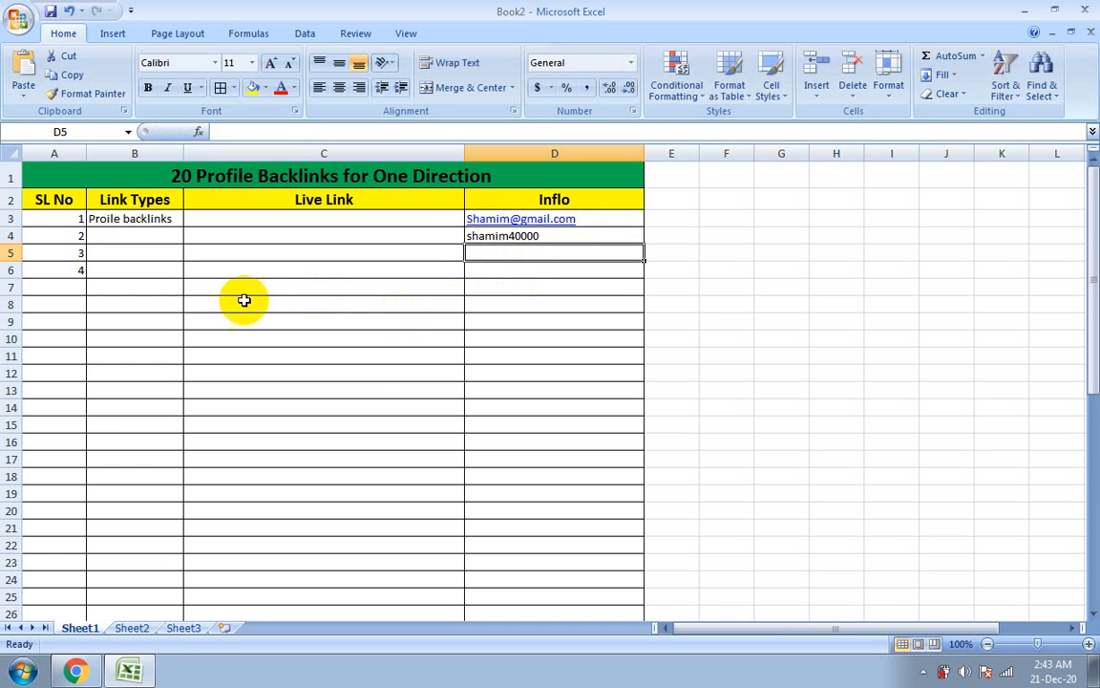
{"action": "left_click", "coordinate": [336, 339]}
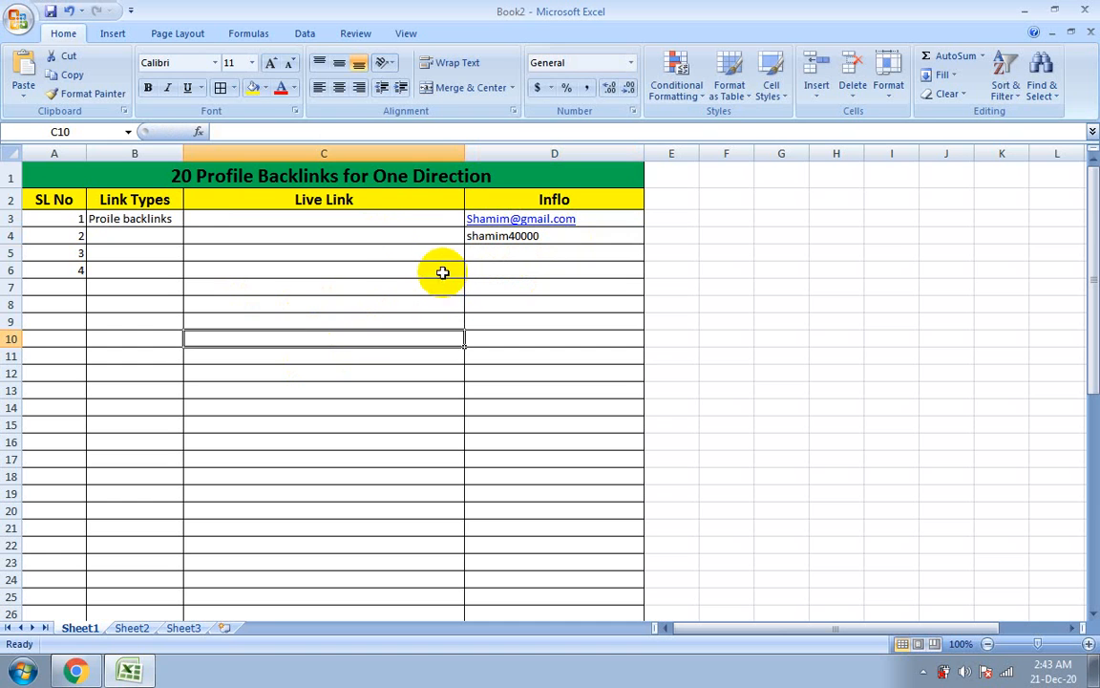
{"action": "left_click", "coordinate": [359, 251]}
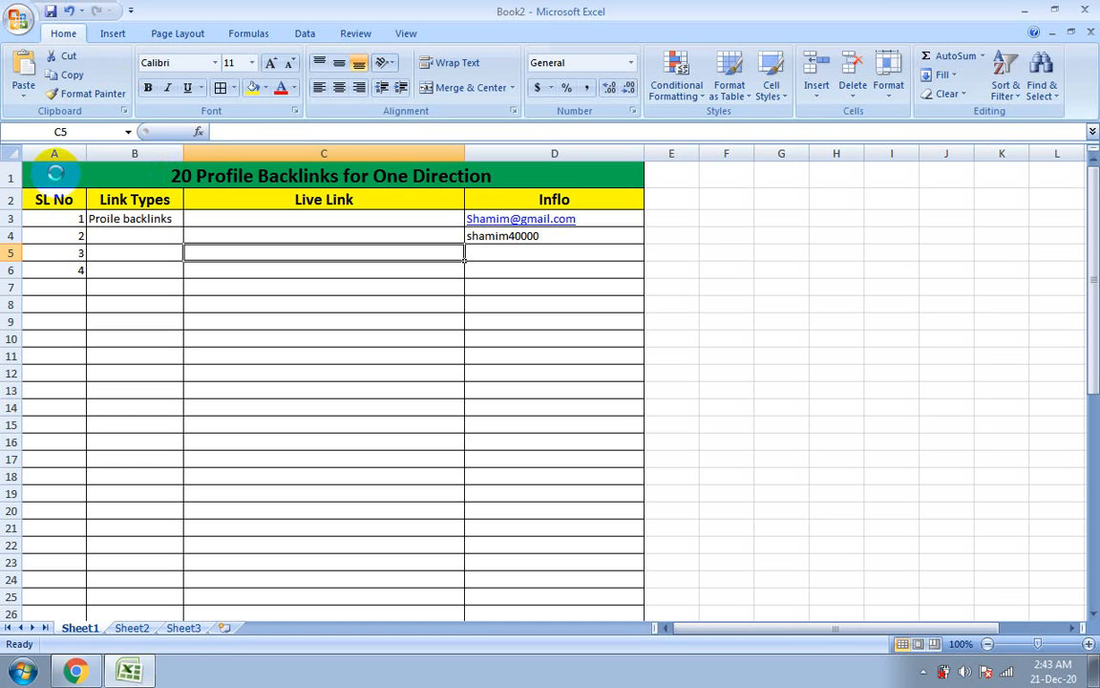
- Open Save As and navigate into the SEO folder on drive D
{"action": "key", "text": "ctrl+s"}
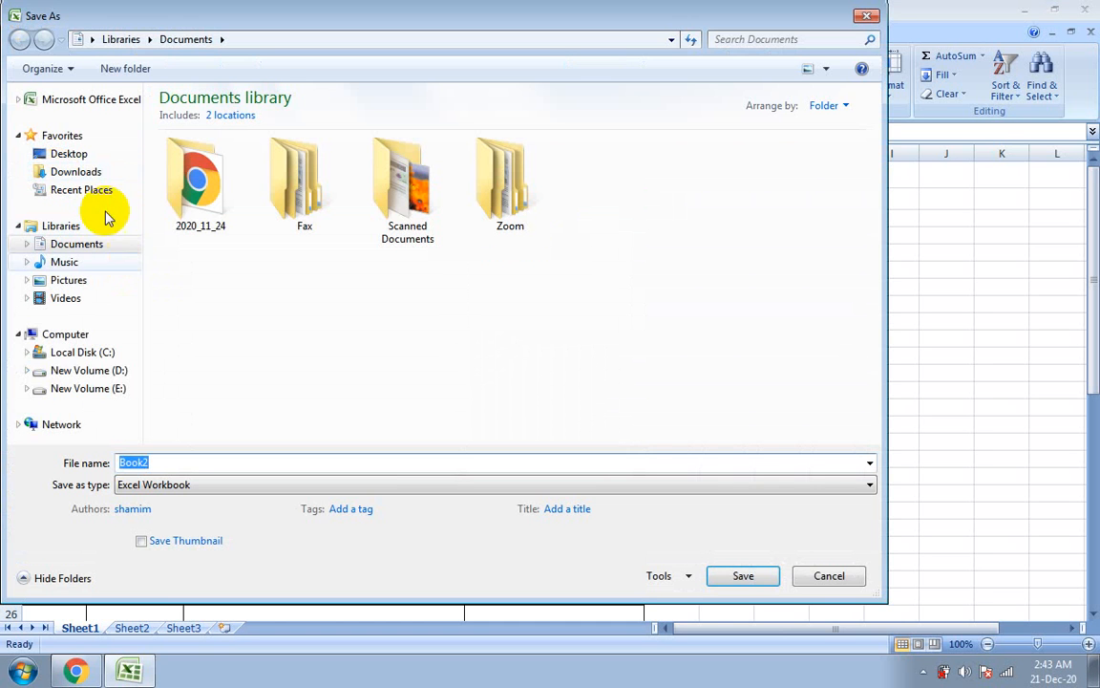
{"action": "left_click", "coordinate": [81, 374]}
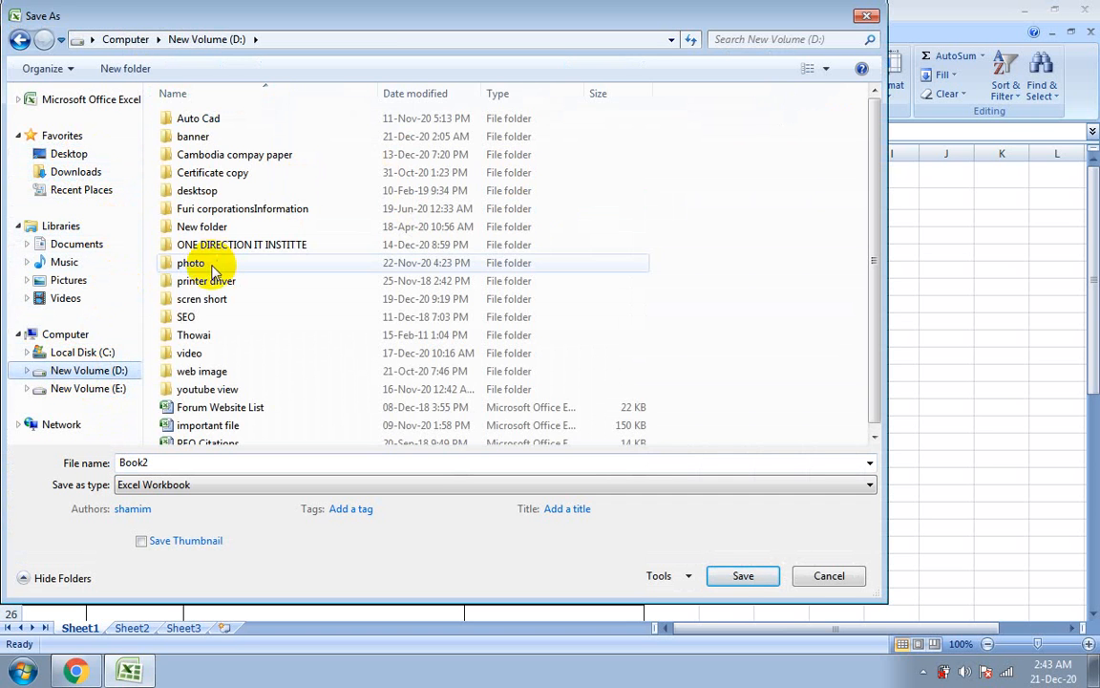
{"action": "left_click", "coordinate": [127, 69]}
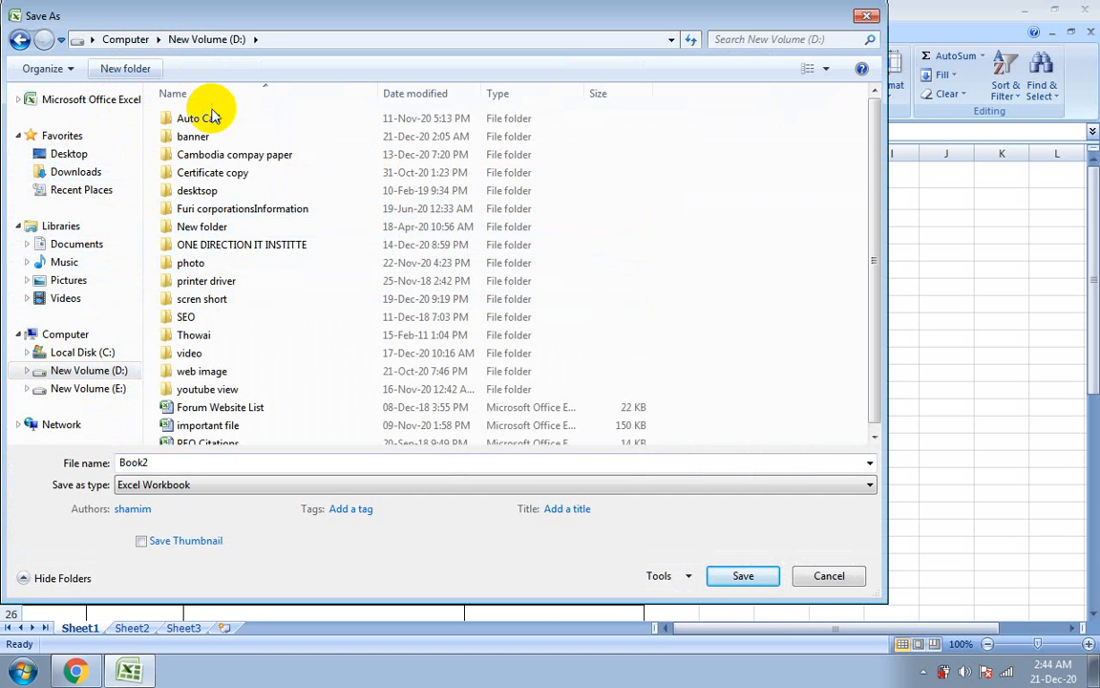
{"action": "type", "text": "SE"}
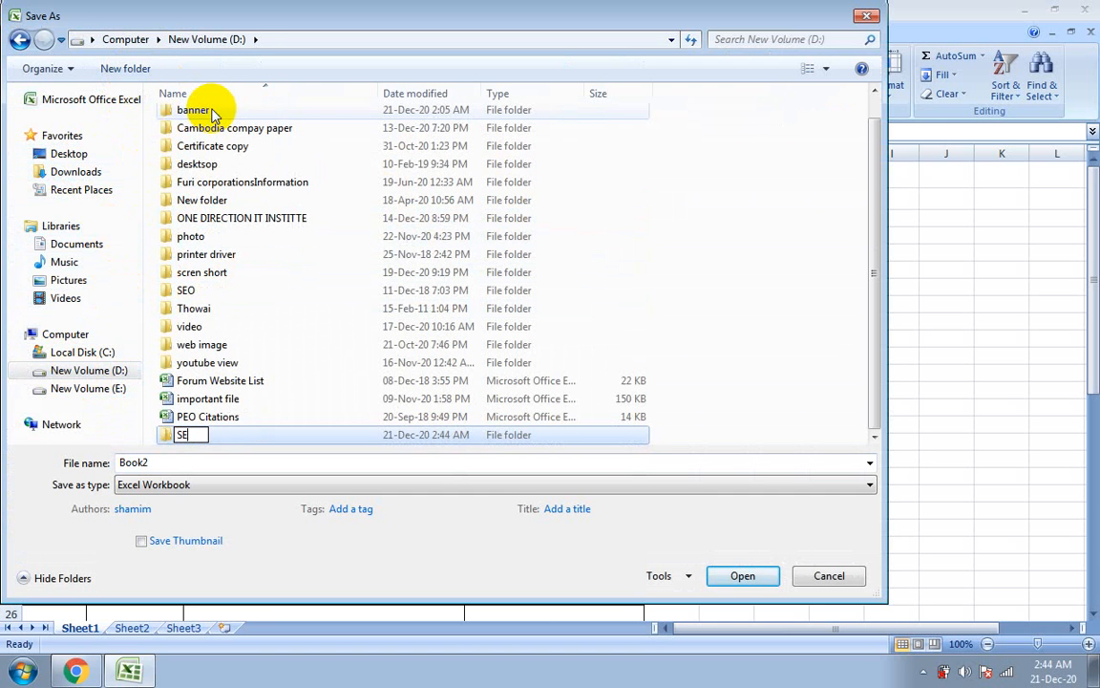
{"action": "type", "text": "O"}
{"action": "left_click", "coordinate": [267, 440]}
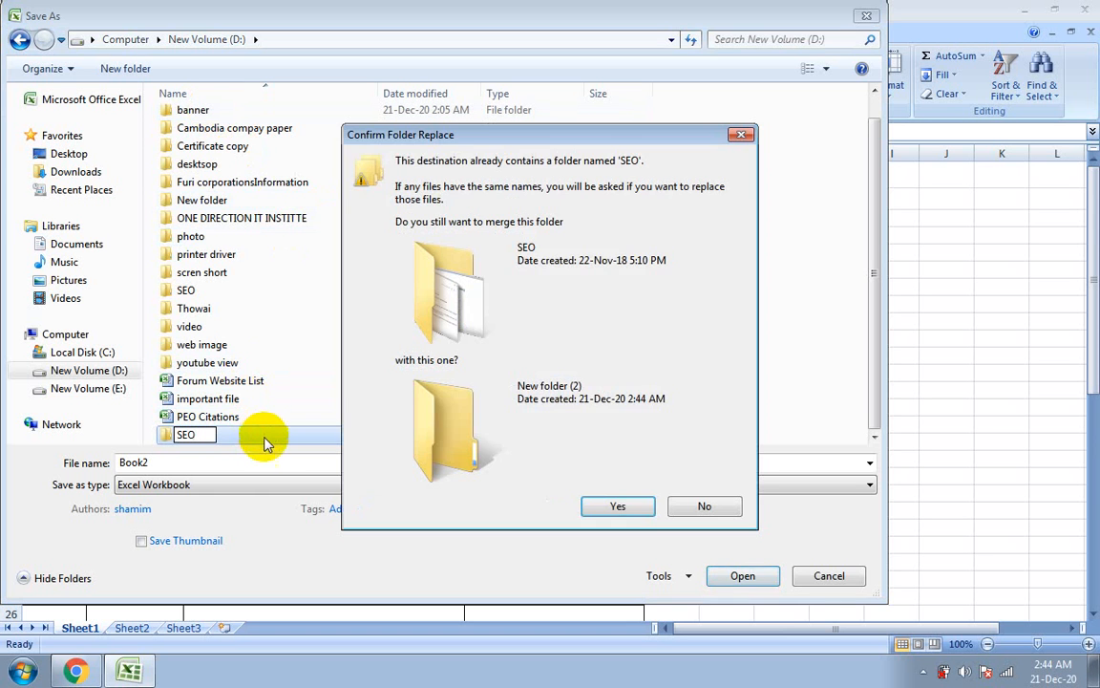
{"action": "left_click", "coordinate": [619, 505]}
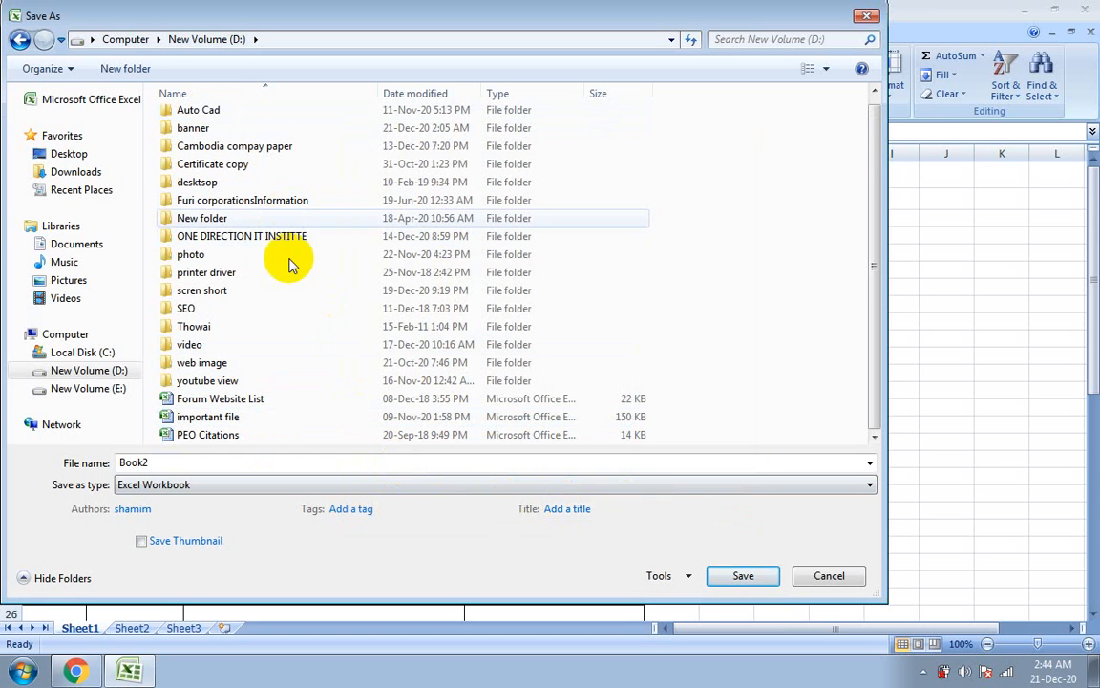
{"action": "double_click", "coordinate": [229, 307]}
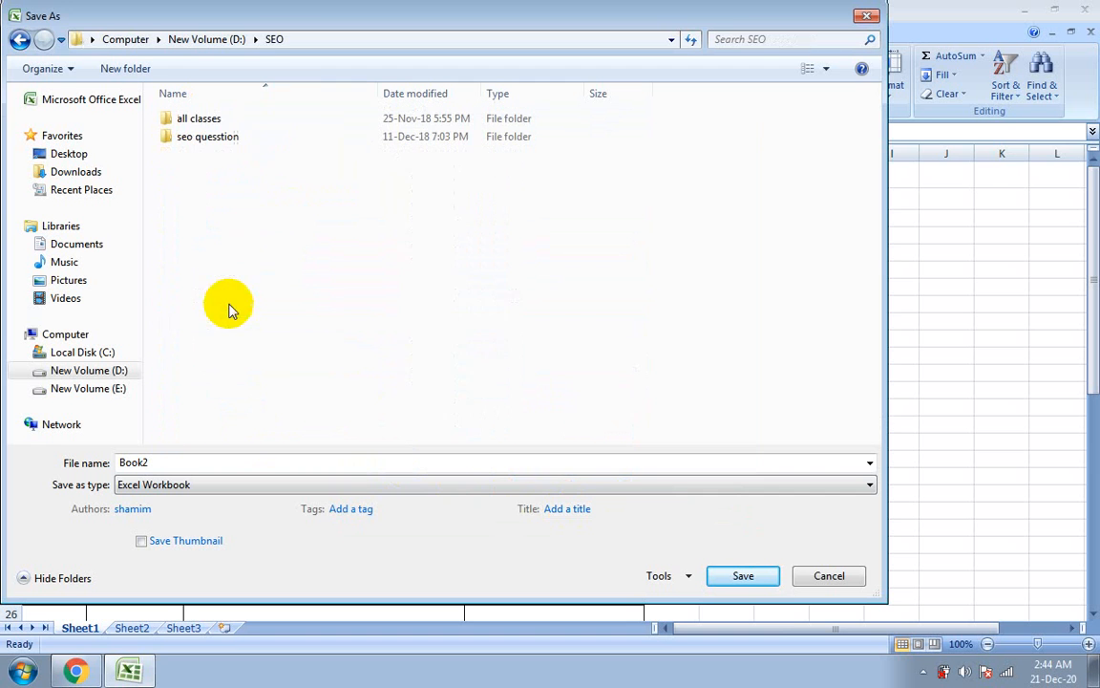
{"action": "left_click", "coordinate": [19, 40]}
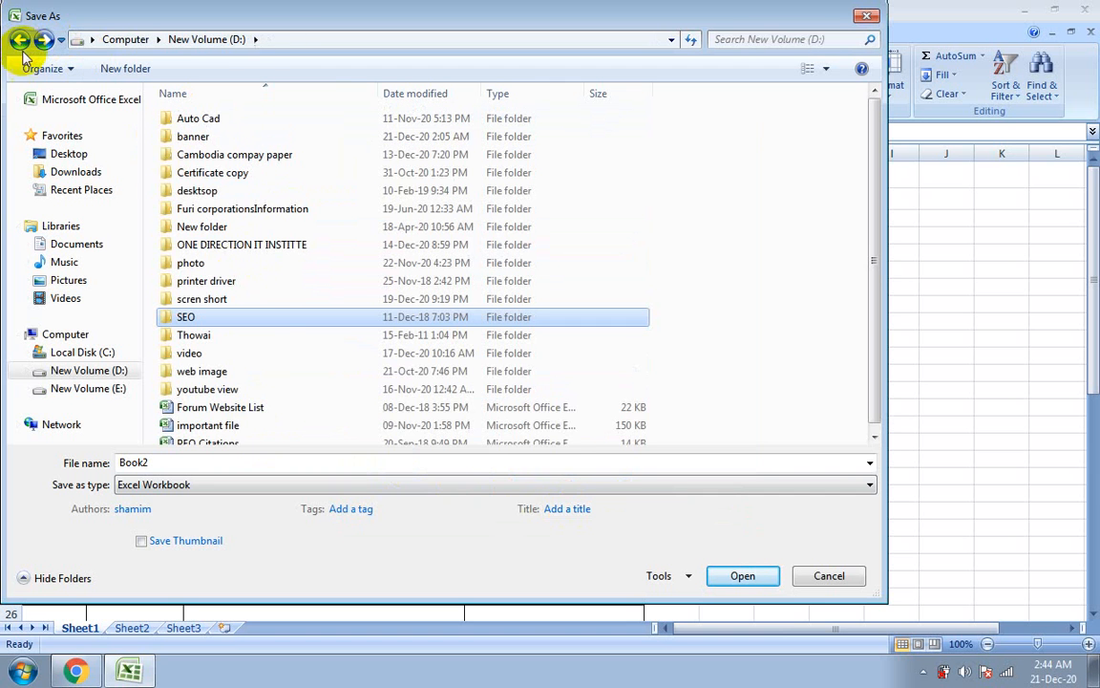
{"action": "scroll", "coordinate": [283, 363], "scroll_direction": "down", "scroll_amount": 1}
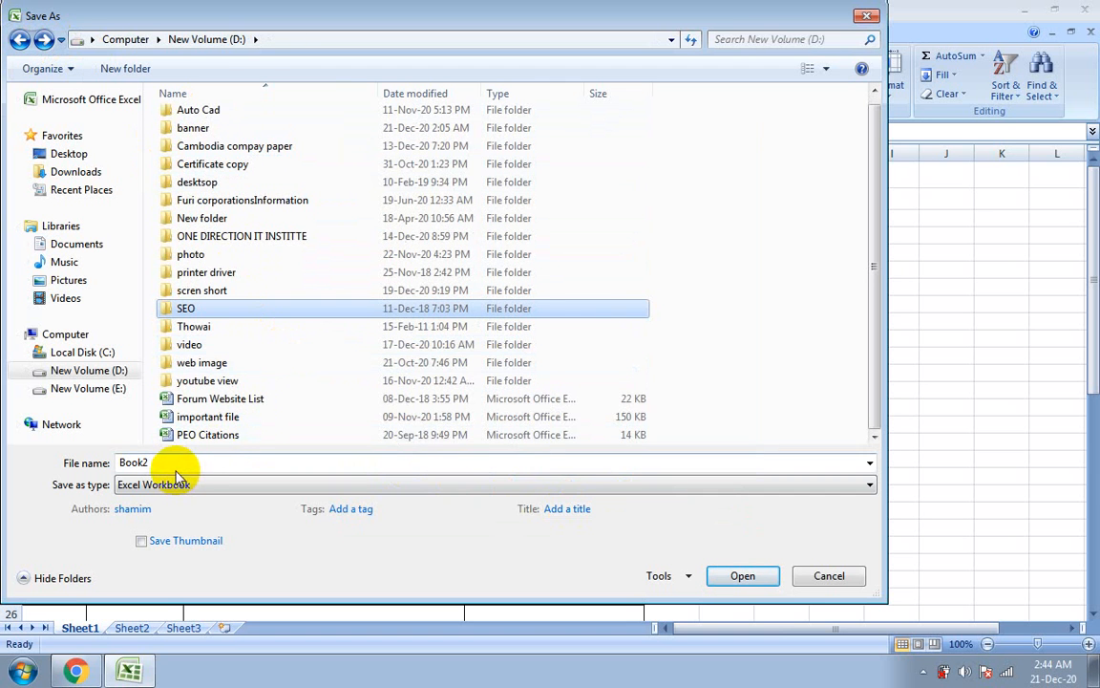
{"action": "double_click", "coordinate": [213, 308]}
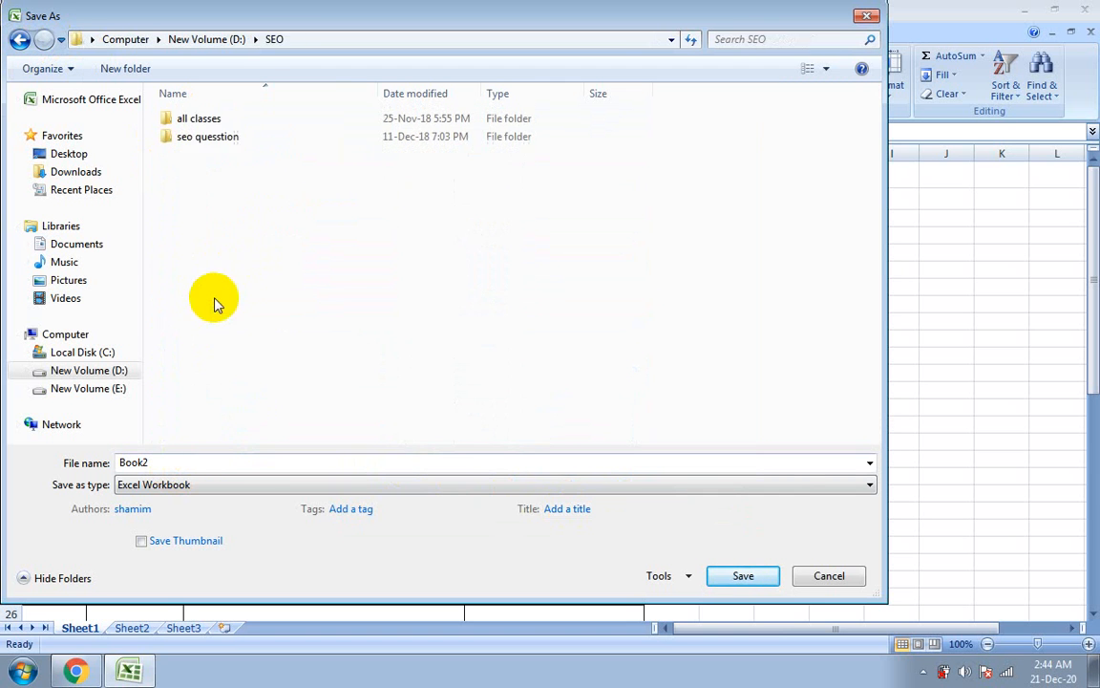
- Save the workbook under the file name 'Buyer report'
{"action": "left_click", "coordinate": [175, 462]}
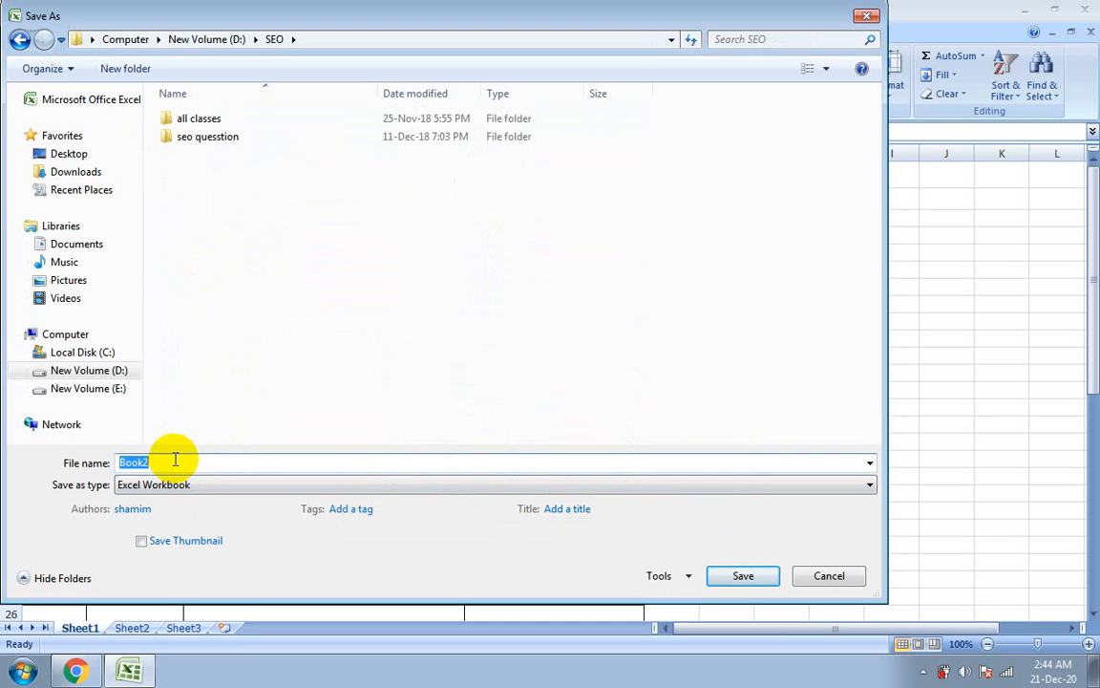
{"action": "key", "text": "BackSpace"}
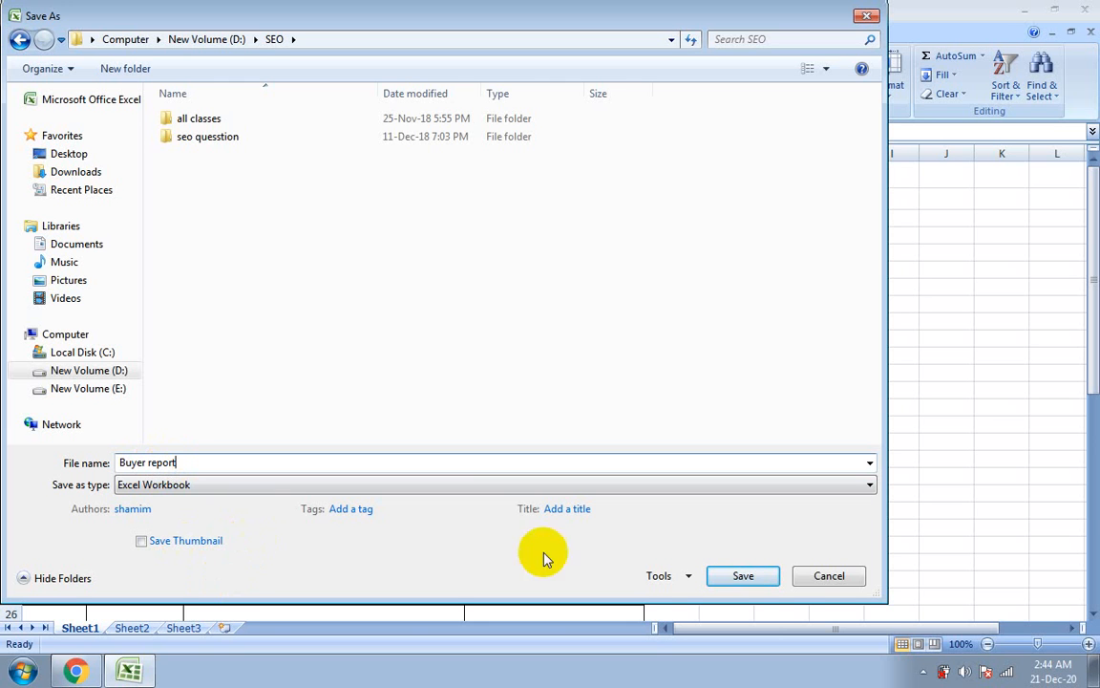
{"action": "left_click", "coordinate": [750, 585]}
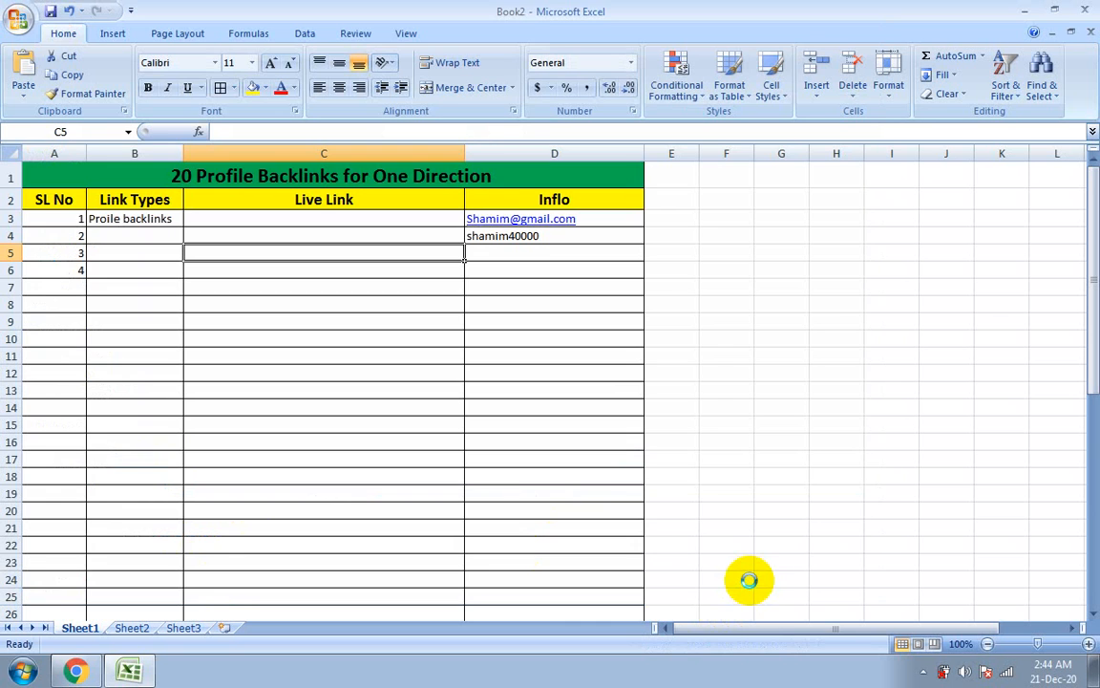